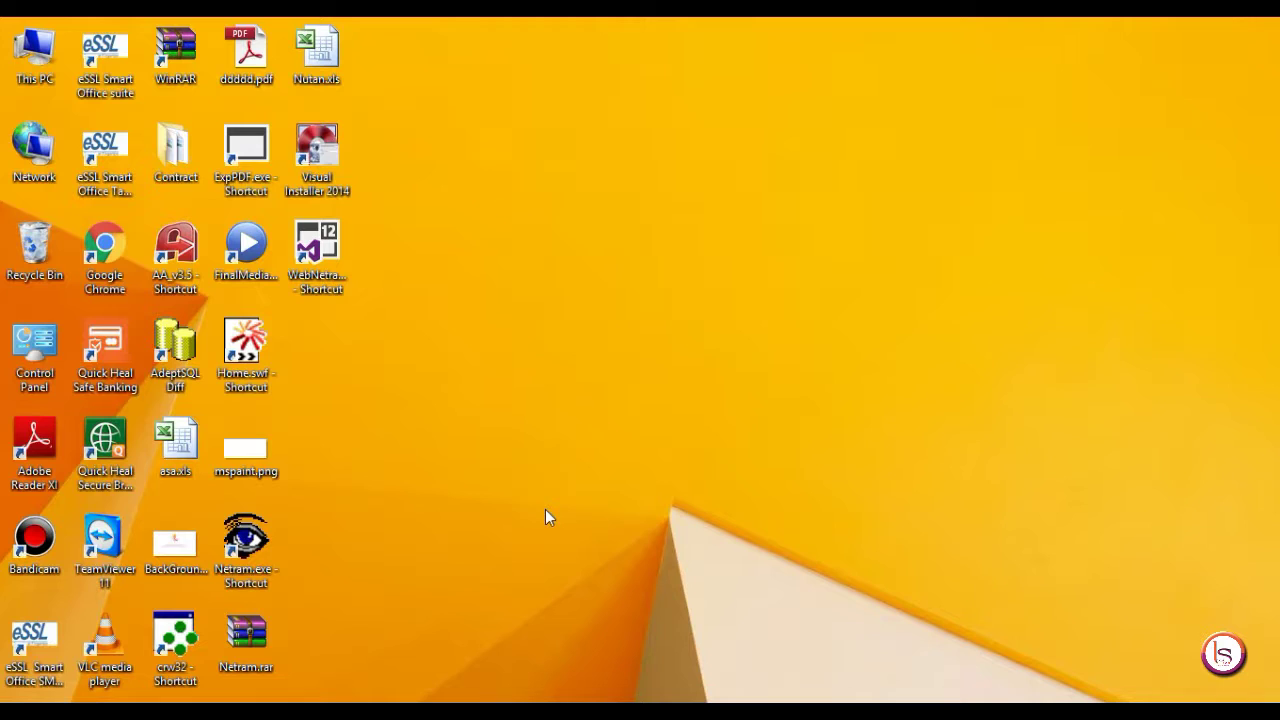
Step: Launch Netram, pick the AR/IOP login name and submit the password to load hospital details
double_click(257, 570)
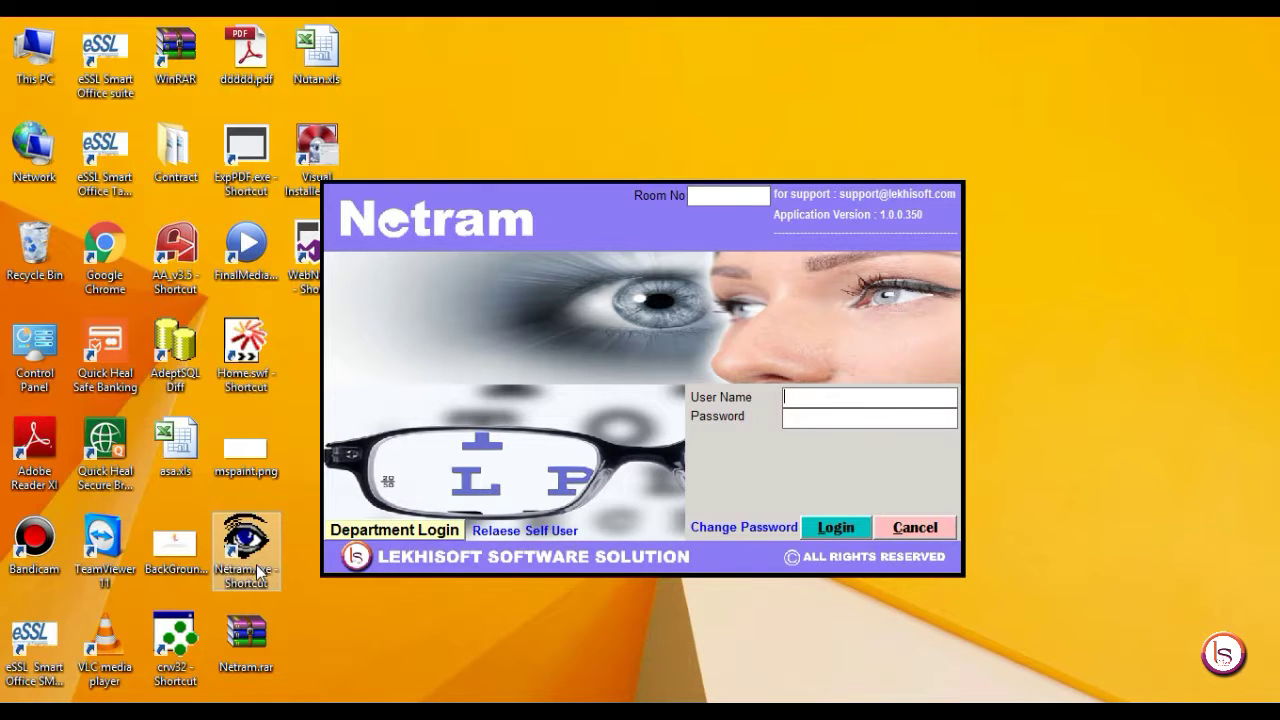
type("ar")
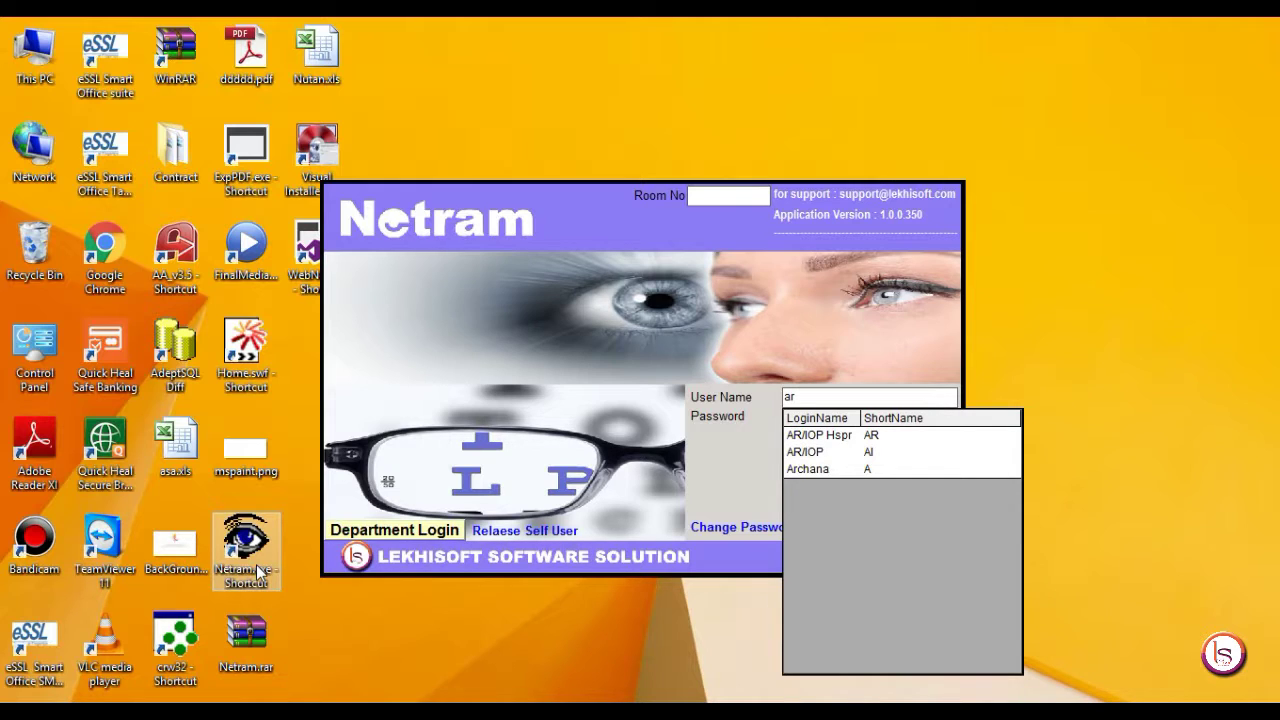
key("Down")
key("Down")
key("Return")
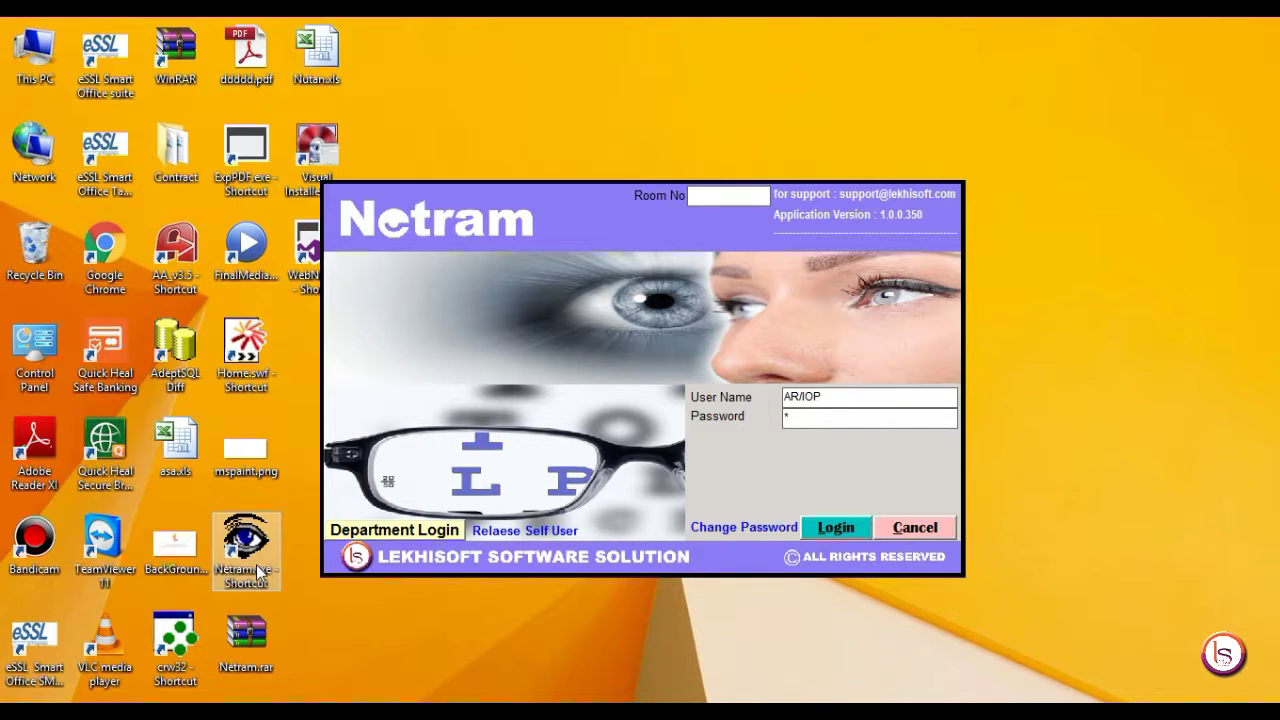
key("Return")
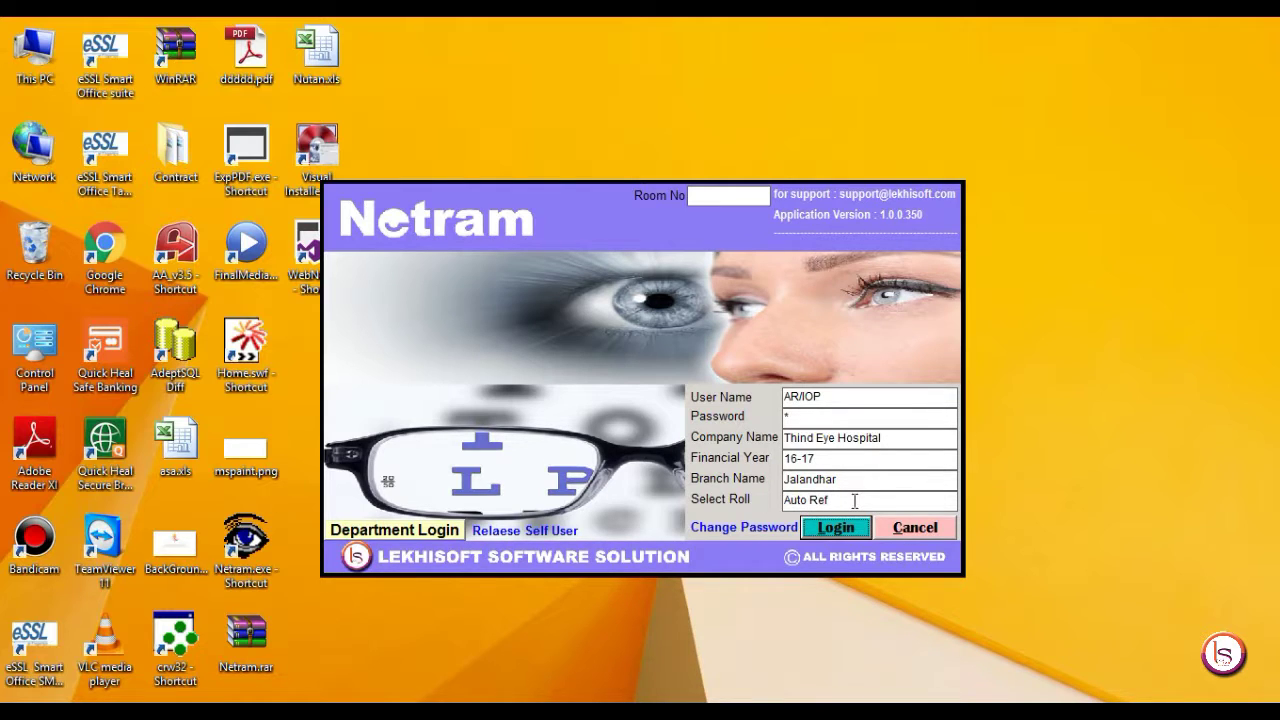
Step: Highlight the Auto Ref role and the entered user name on the login screen
left_click_drag(854, 502, 752, 500)
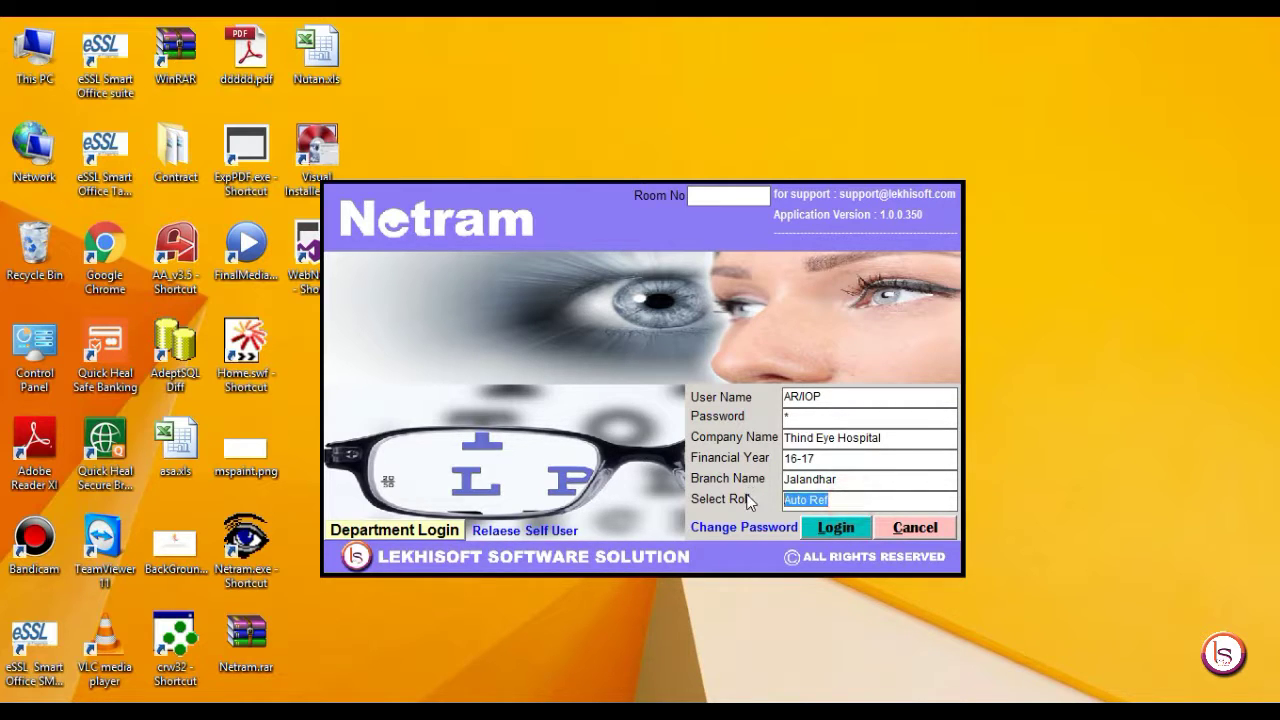
left_click_drag(830, 400, 742, 396)
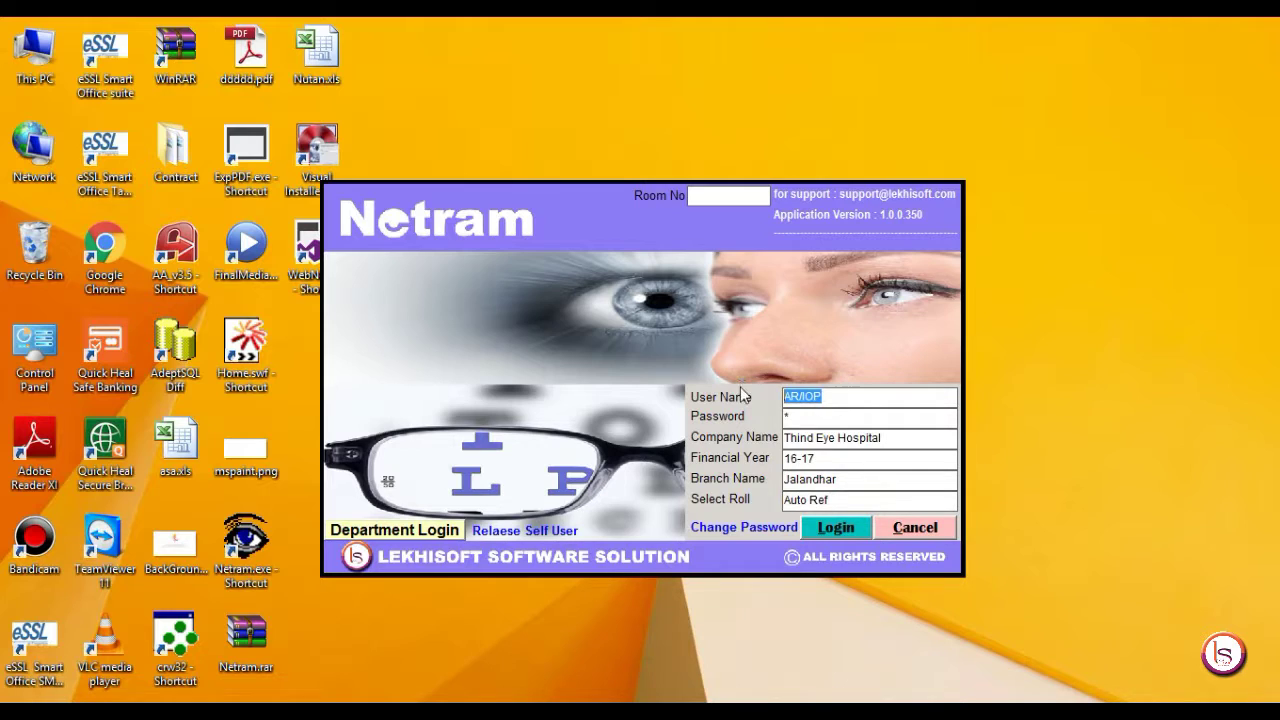
left_click_drag(835, 502, 750, 500)
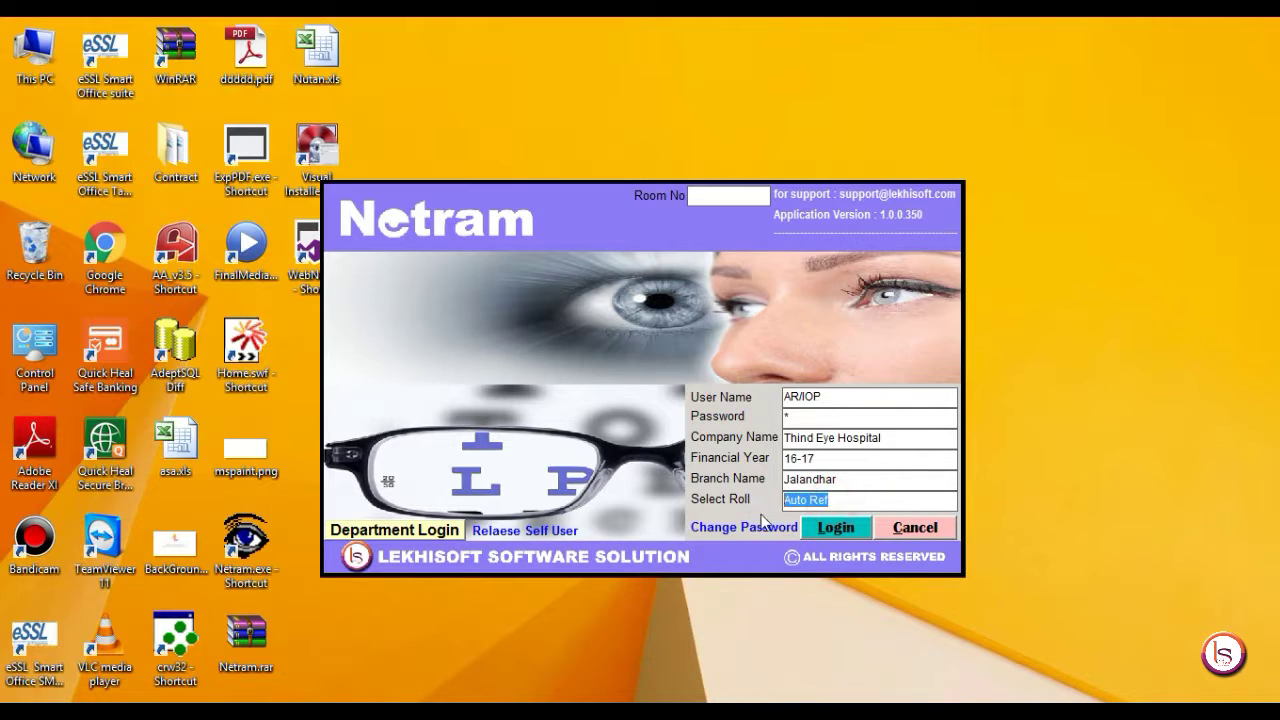
Step: Log in, then select the AR entries of the 12-year-old and 38-year-old patients on the dashboard
left_click(830, 536)
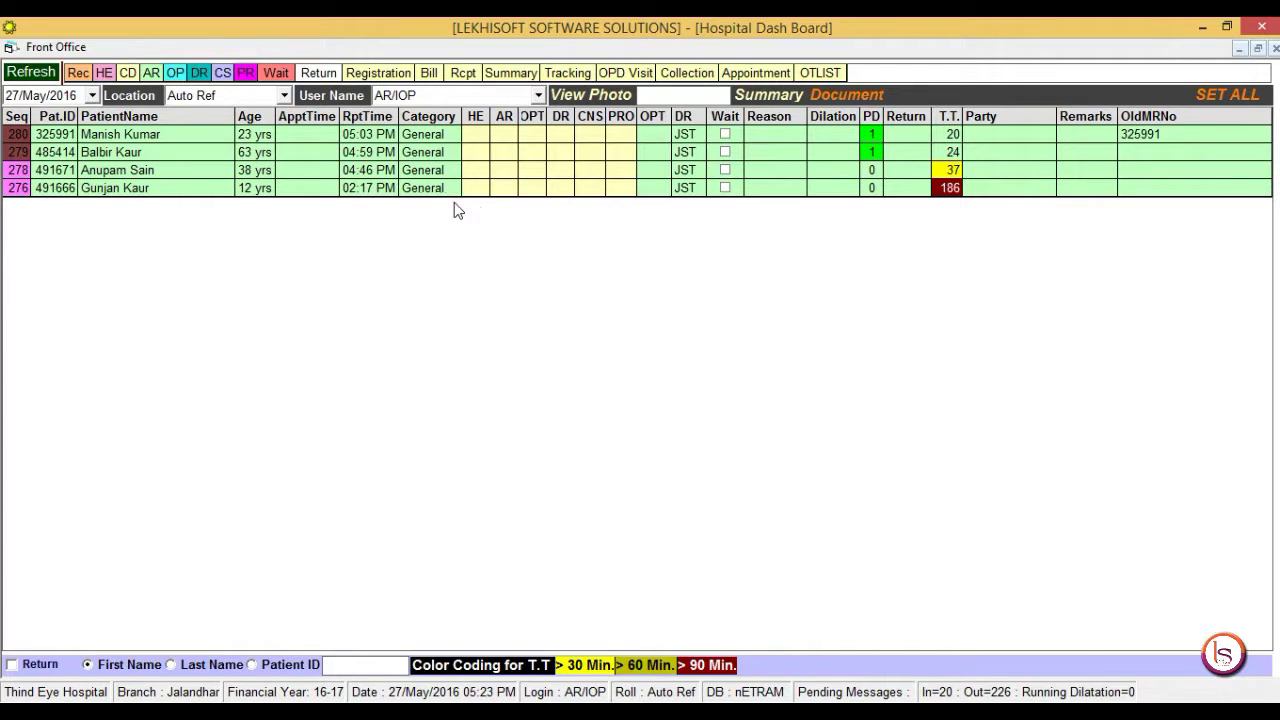
left_click(507, 193)
left_click(505, 176)
left_click(507, 194)
Step: Open the 12-year-old's 27/May/16 AR form; Modify is refused with 'Record Has Not Added'
double_click(507, 194)
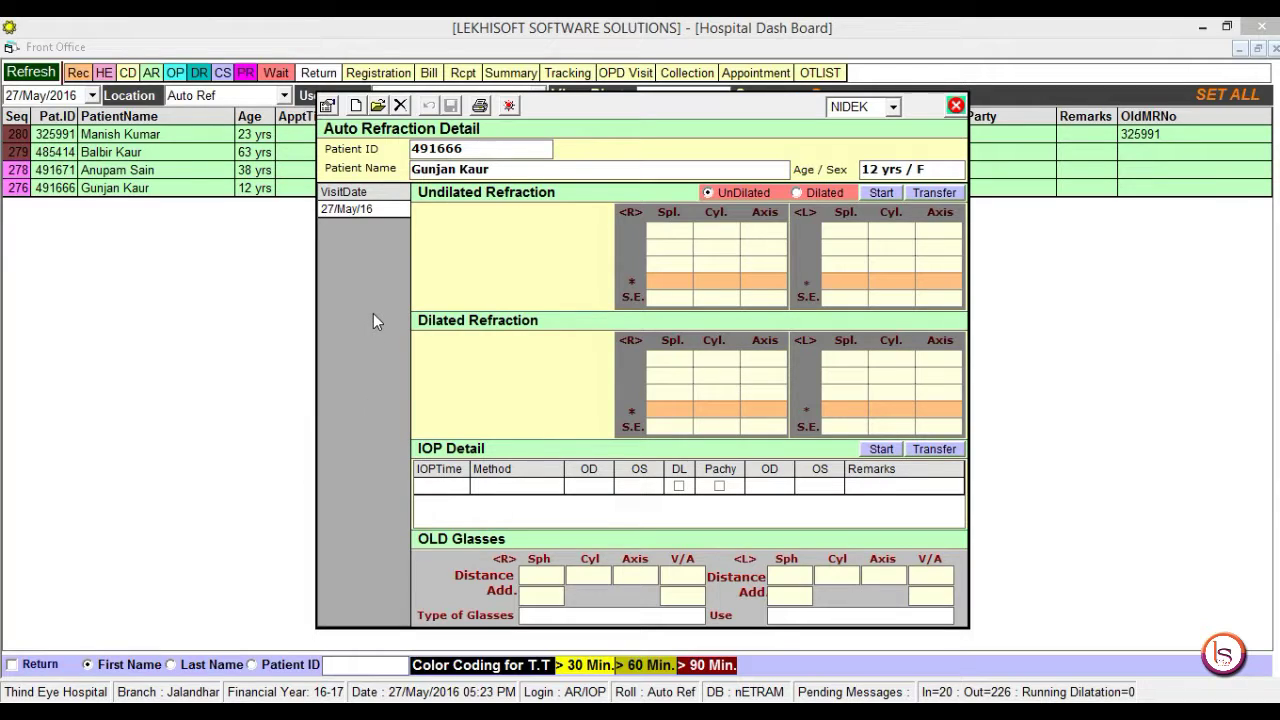
left_click(389, 207)
left_click(378, 107)
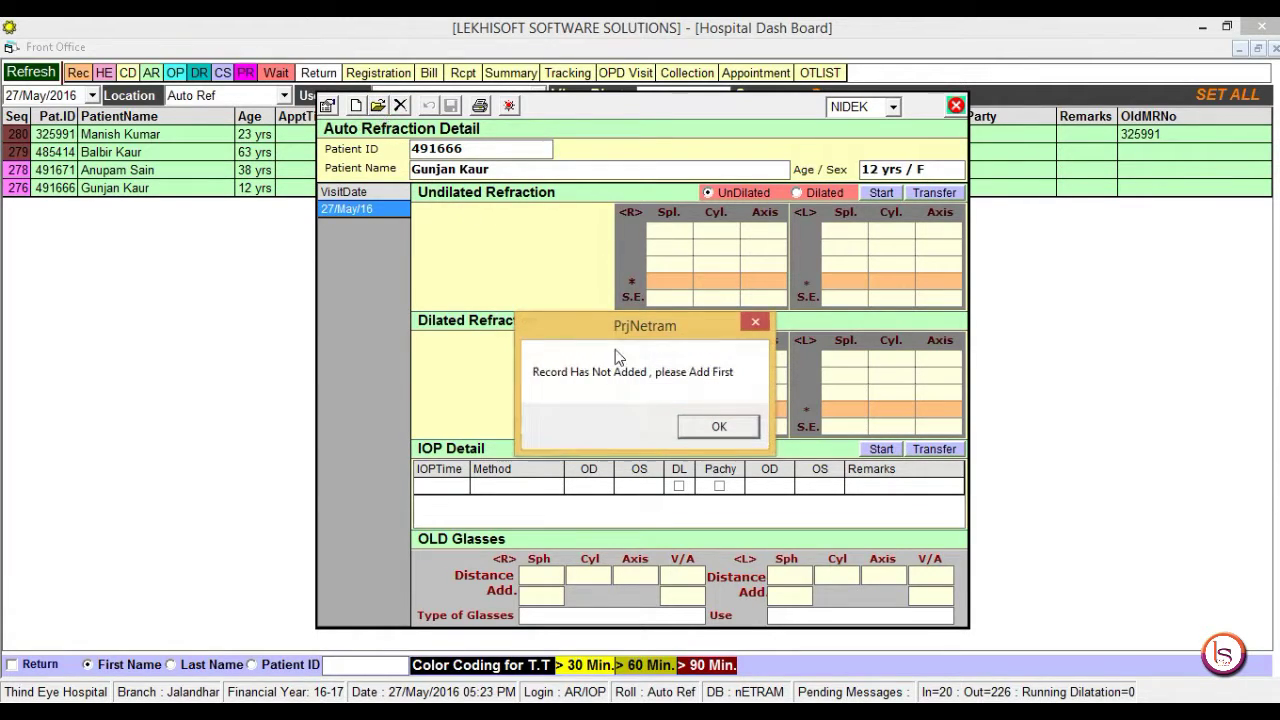
left_click(718, 427)
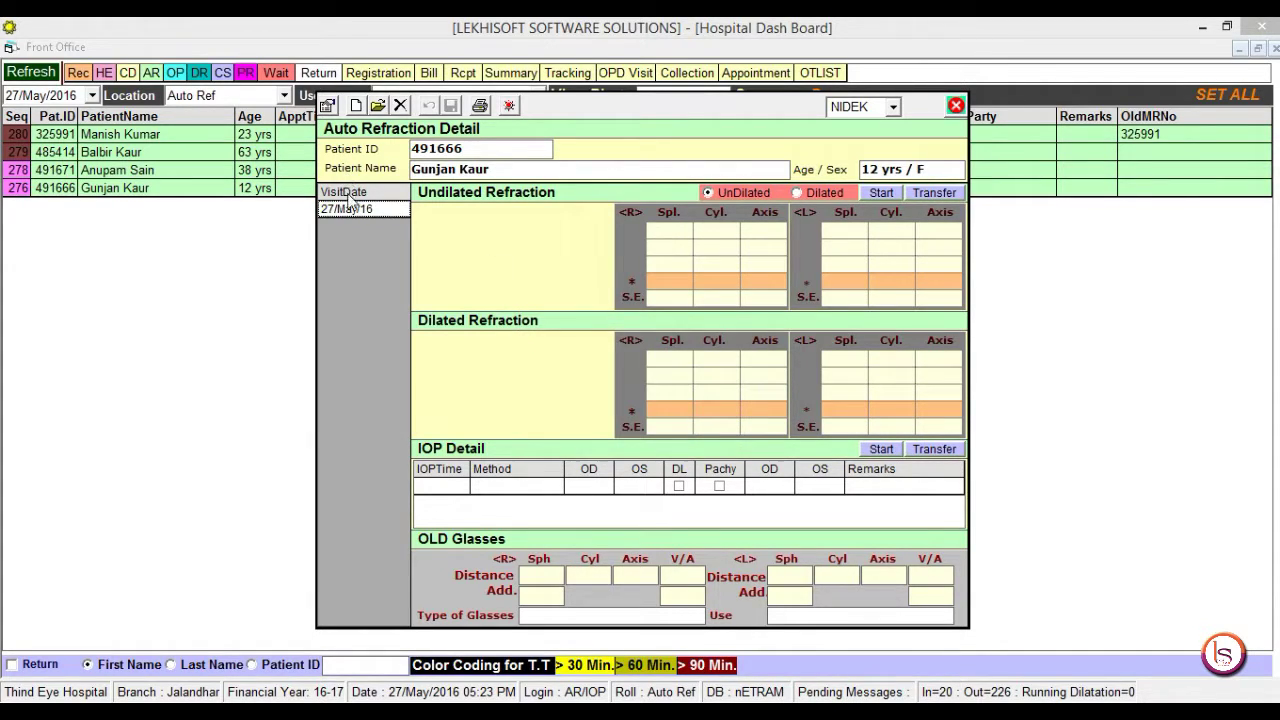
Step: Start a new refraction record with NIDEK as the autorefractor and transfer the undilated readings
left_click(357, 108)
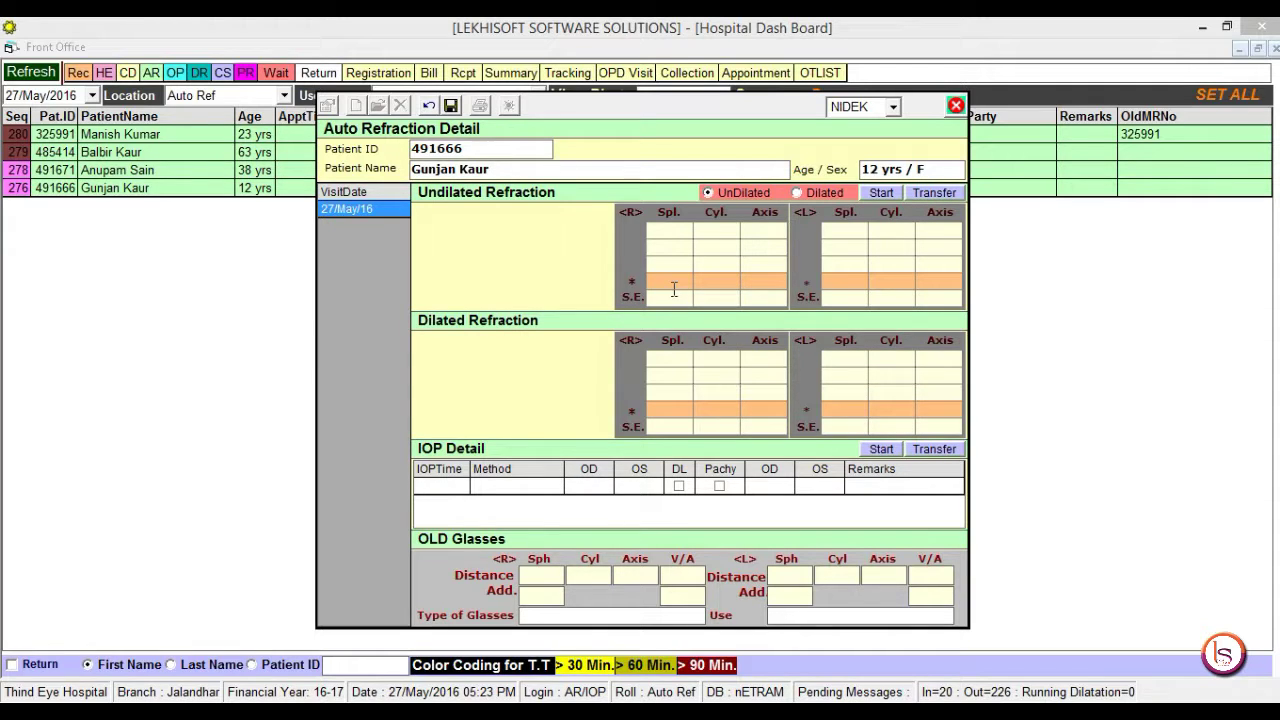
left_click(896, 112)
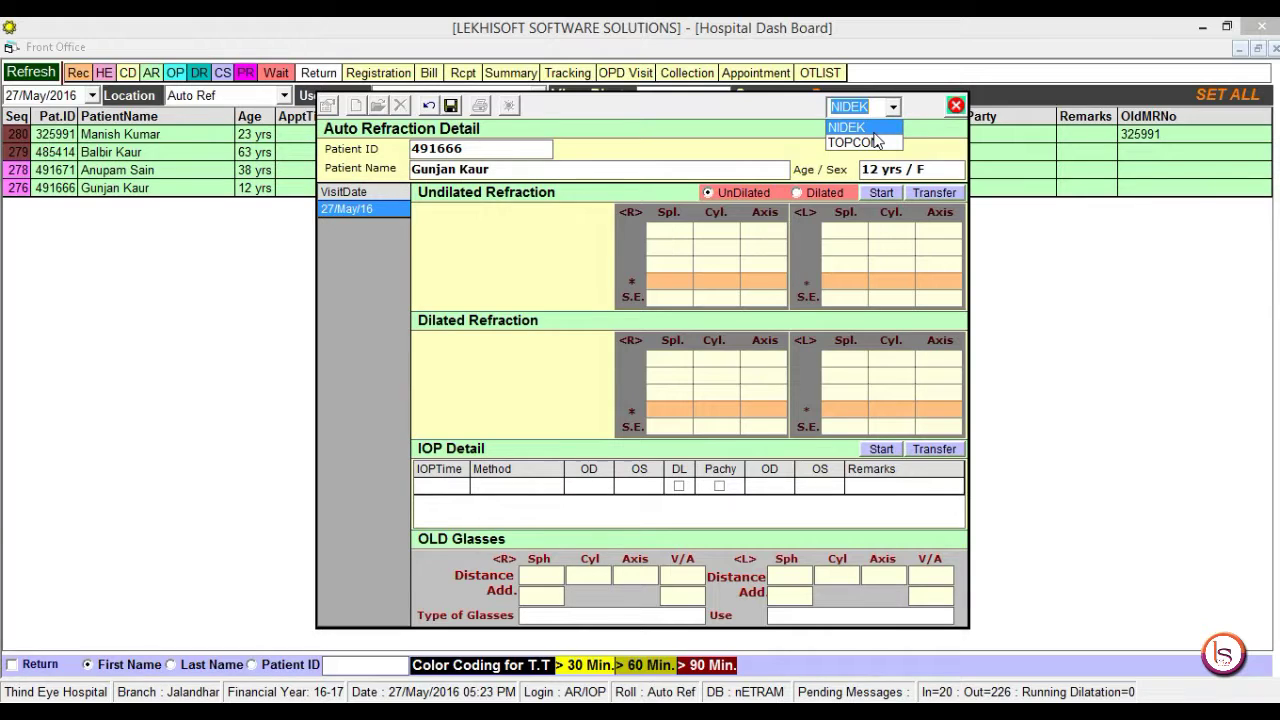
left_click(876, 141)
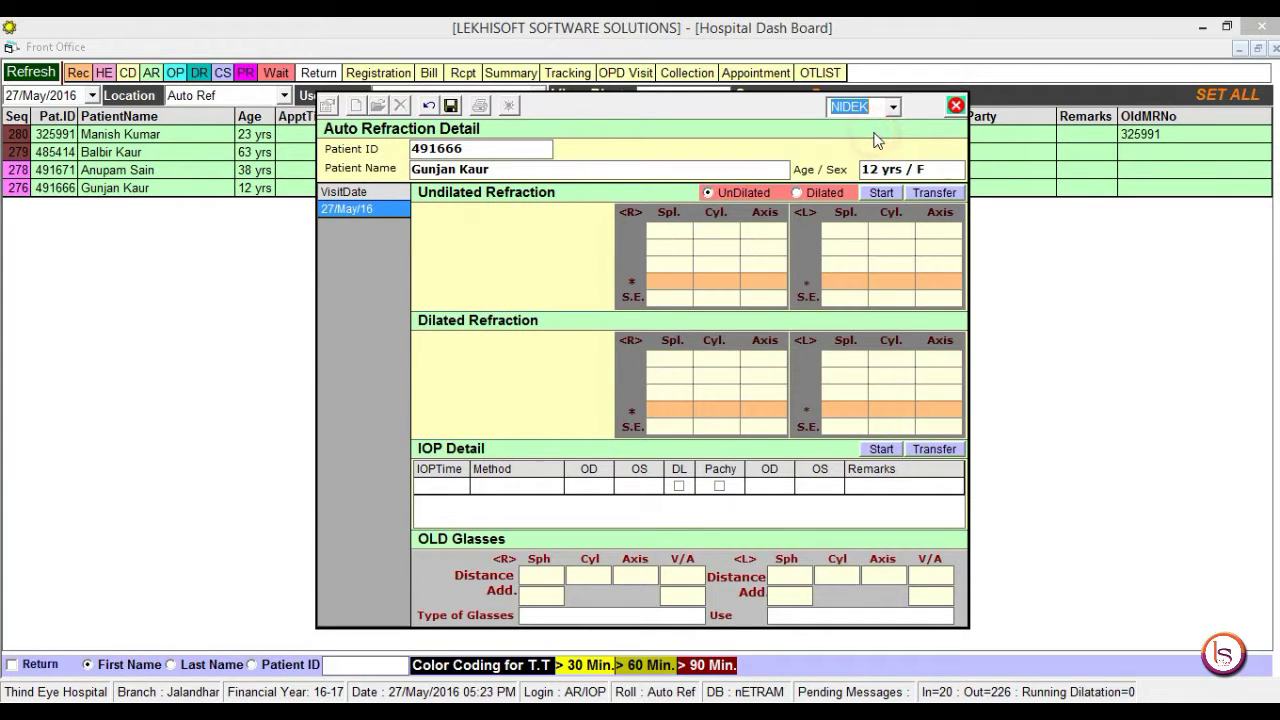
left_click(883, 192)
key("Return")
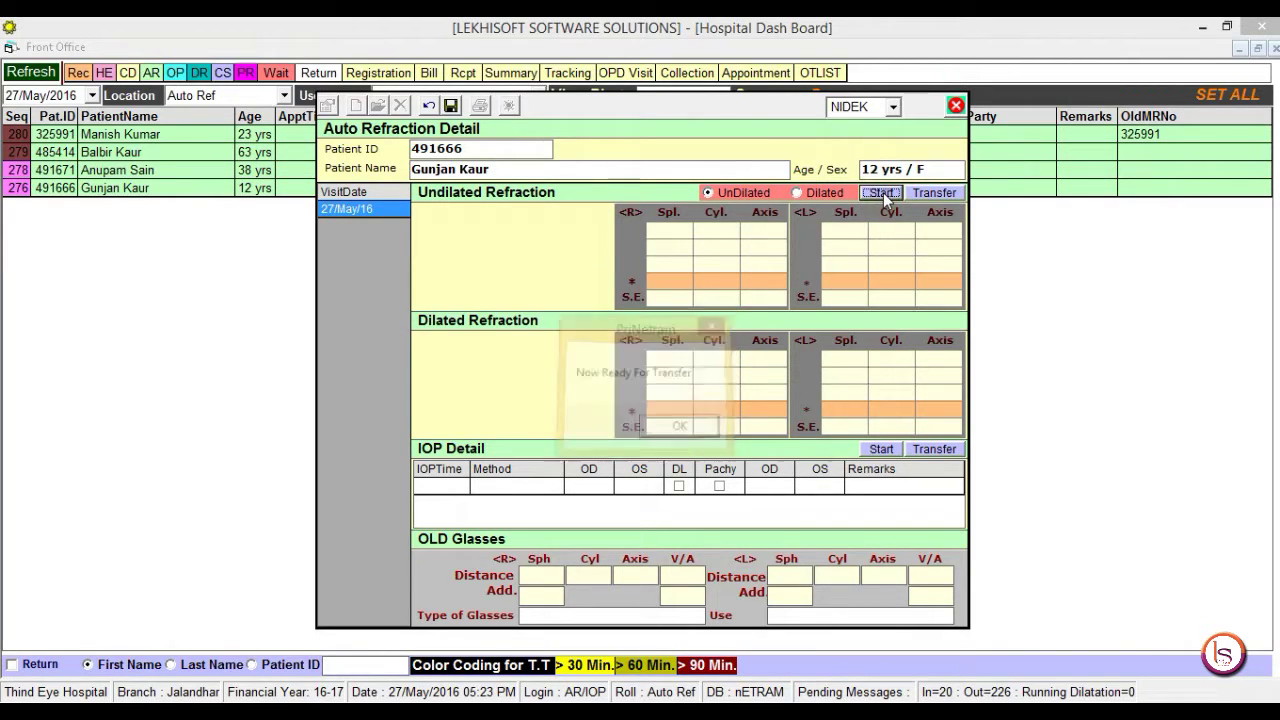
left_click(951, 192)
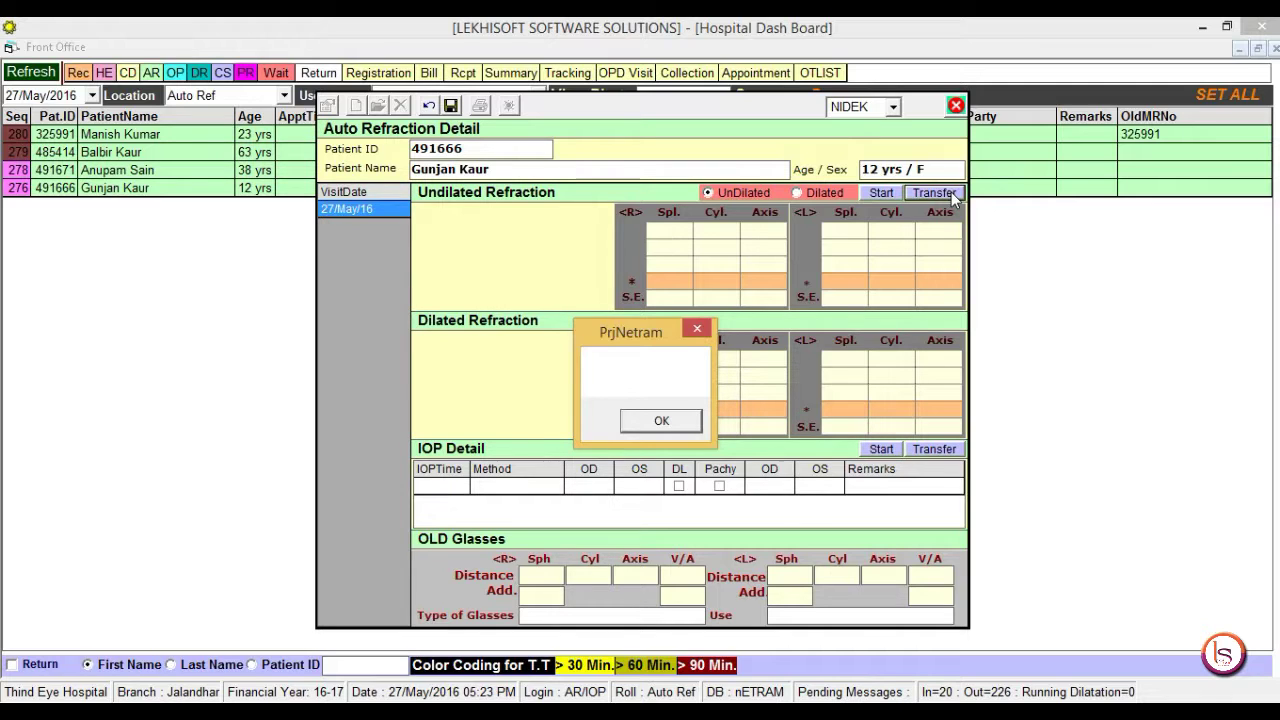
Step: Enter the right-eye refraction: sphere +1.50, cylinder +1.75, axis 35
left_click(665, 281)
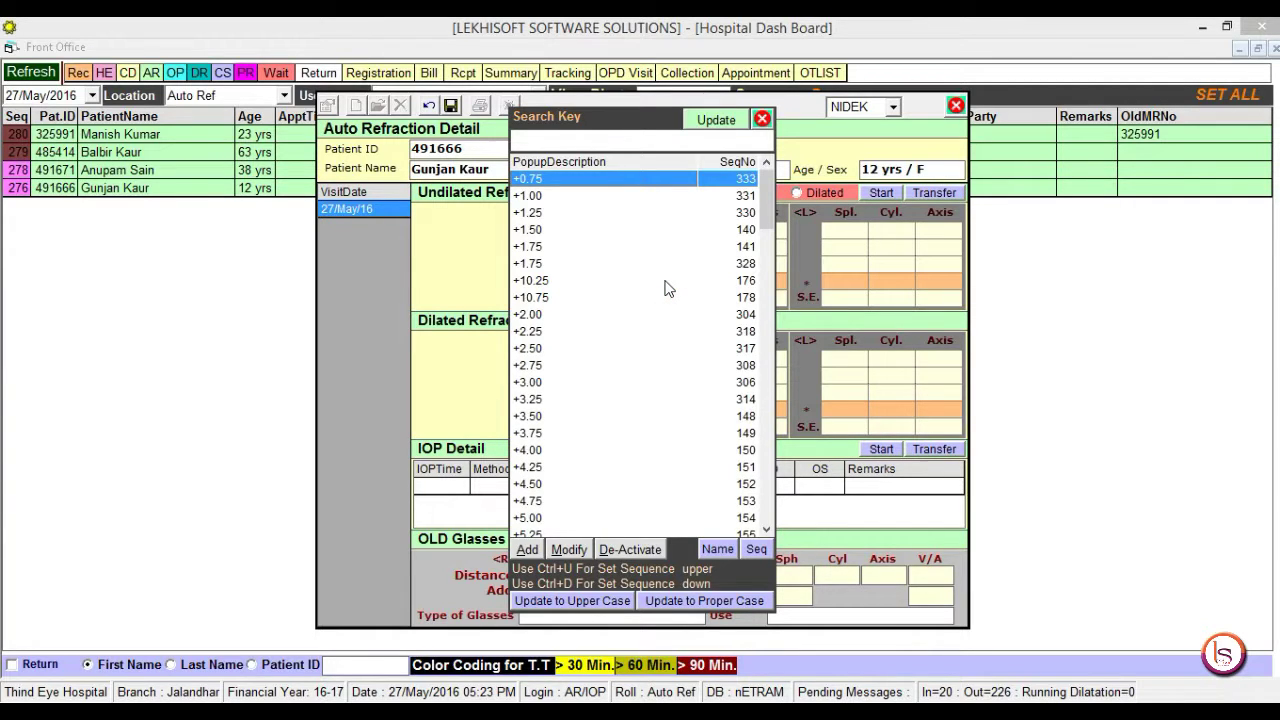
key("Down")
key("Down")
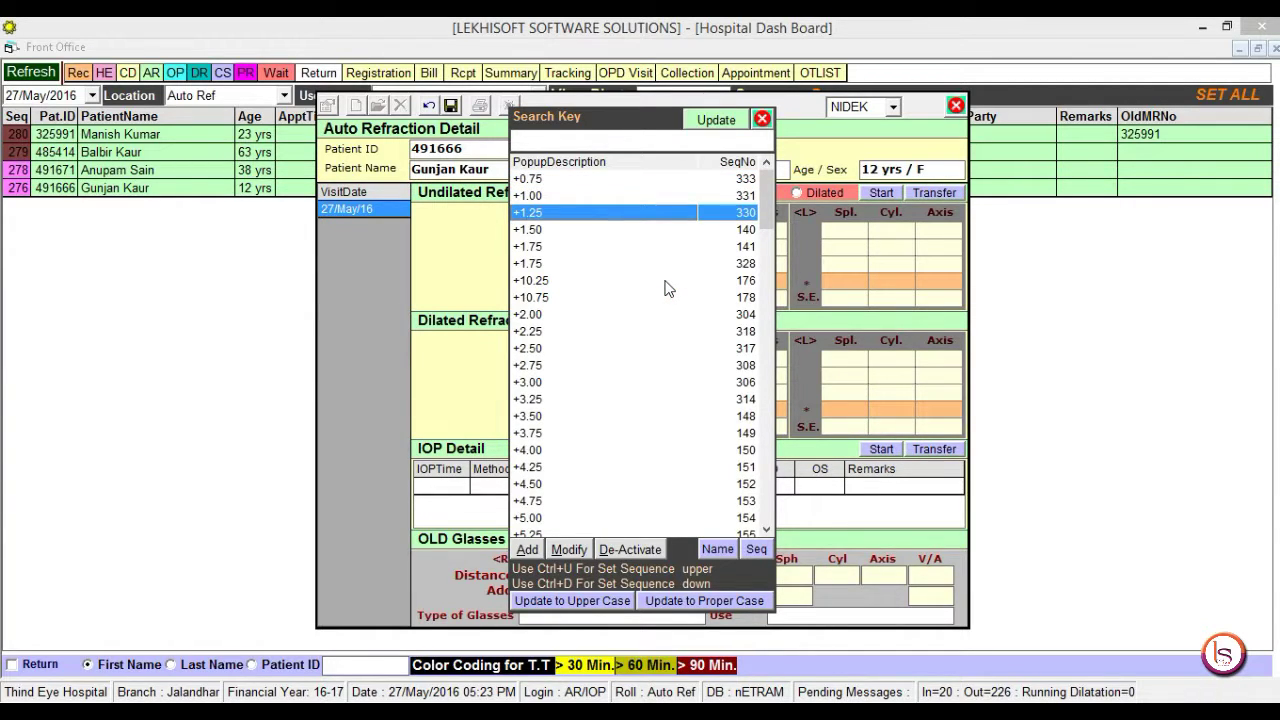
key("Return")
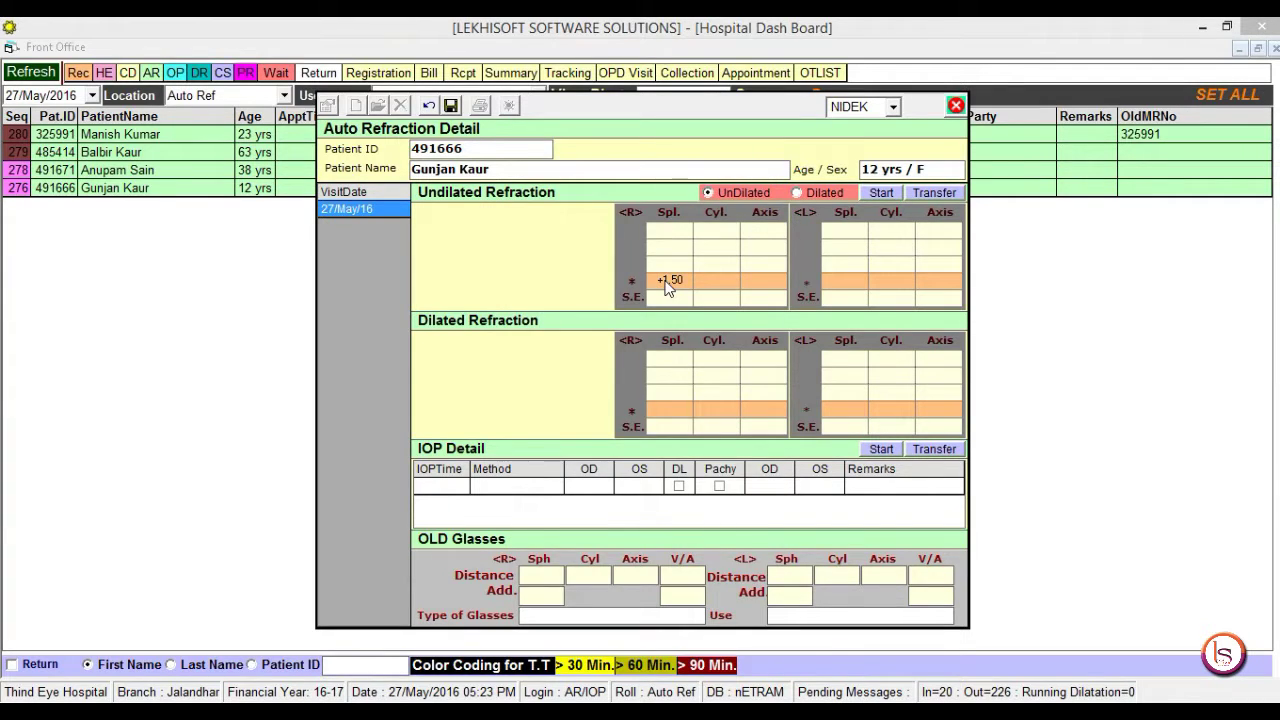
left_click(668, 288)
key("Down")
key("Down")
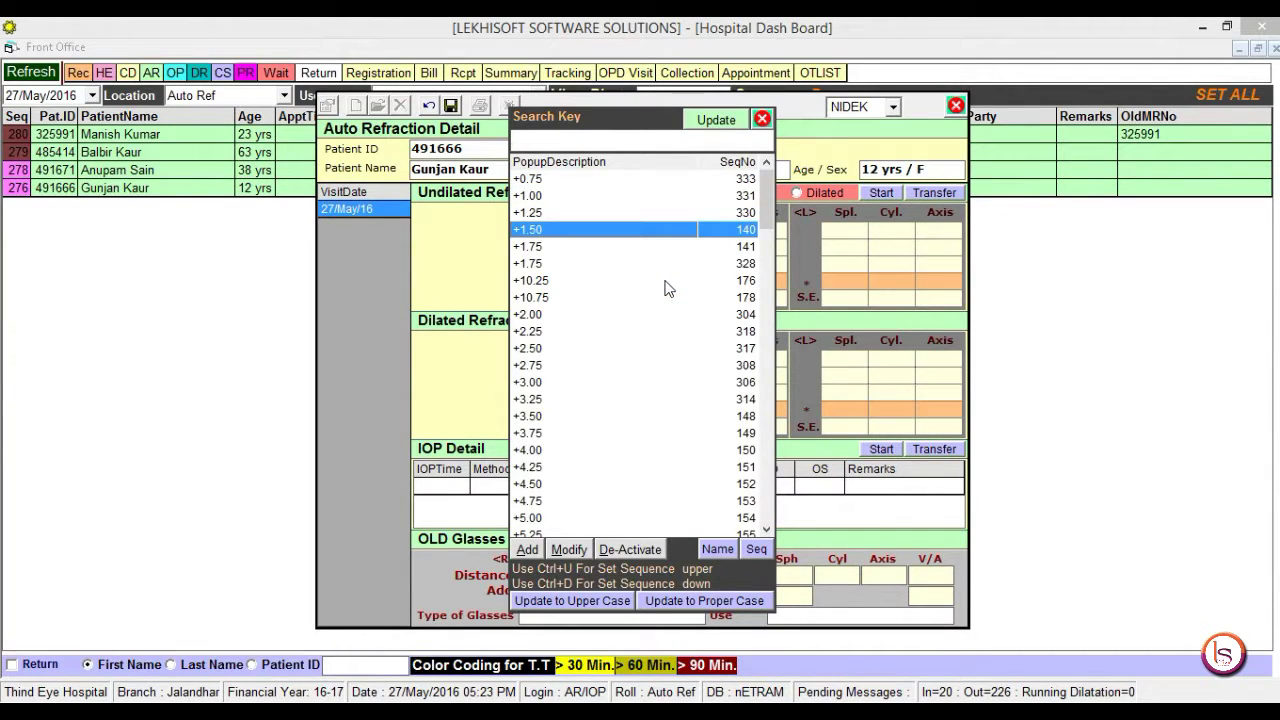
key("Return")
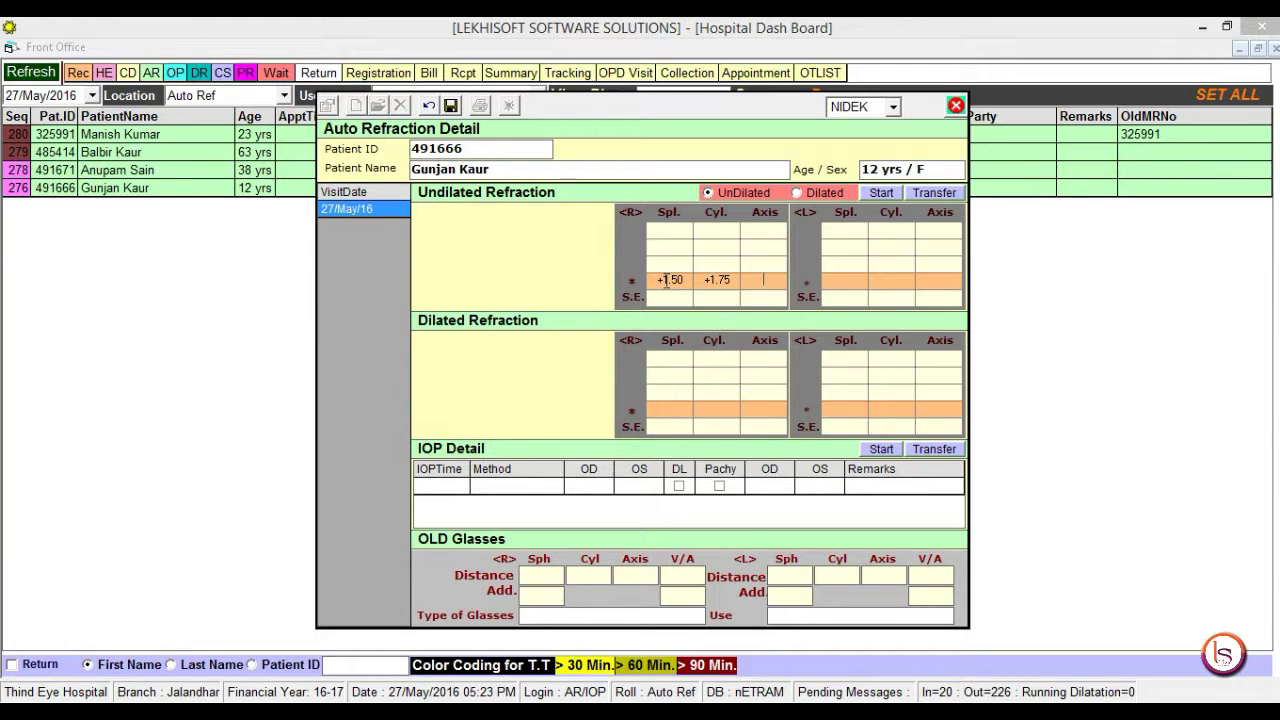
type("5")
key("Return")
key("Down")
key("Down")
key("Down")
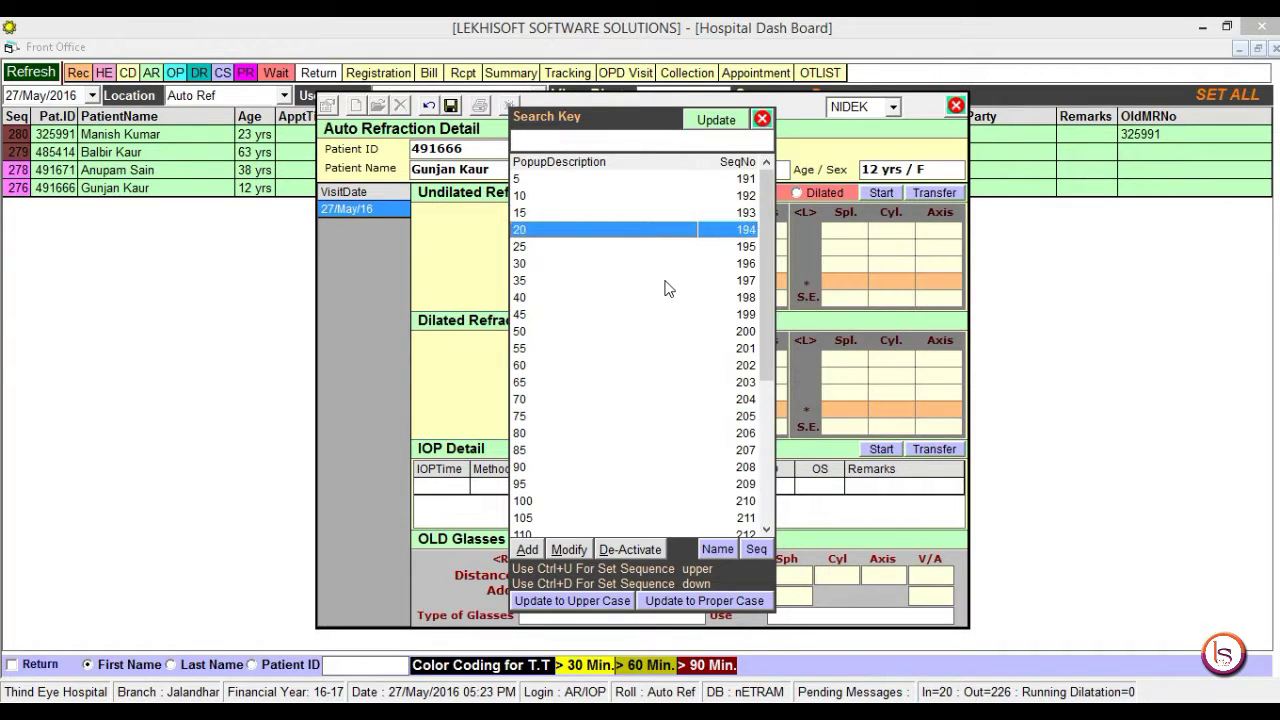
key("Down")
key("Down")
key("Down")
key("Return")
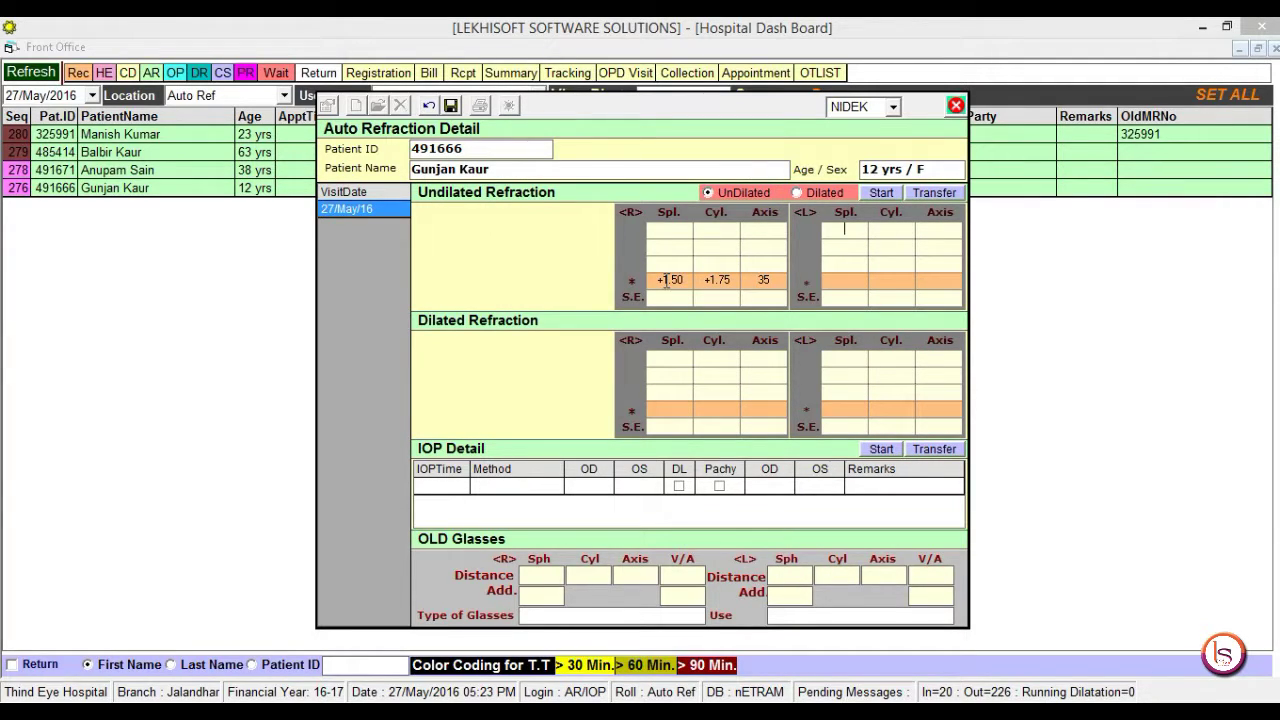
Step: Enter the left-eye refraction: sphere +1.25, cylinder -1.00, axis 20
key("Down")
key("Down")
key("Return")
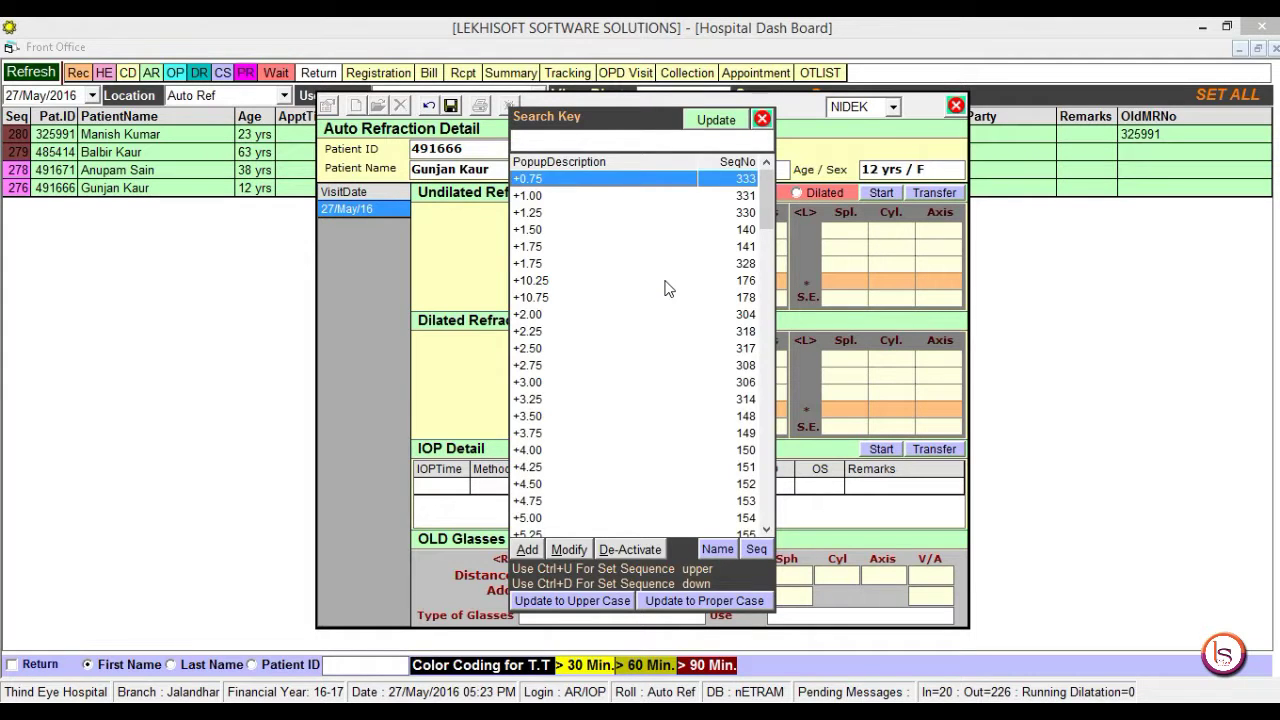
key("Down")
key("Down")
key("Return")
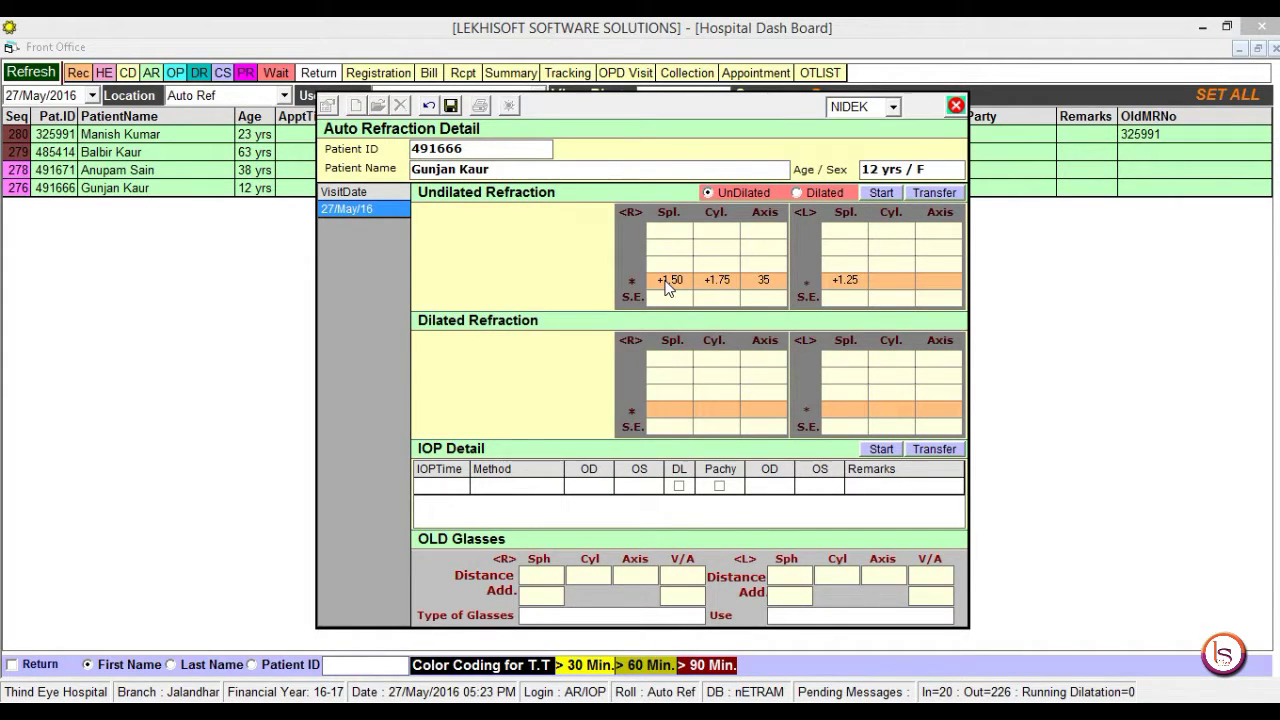
key("Return")
key("Down")
key("Down")
key("Down")
key("Down")
key("Down")
key("Down")
key("Down")
key("Down")
key("Down")
key("Down")
key("Down")
key("Down")
key("Down")
key("Down")
key("Down")
key("Down")
key("Down")
key("Down")
key("Down")
key("Down")
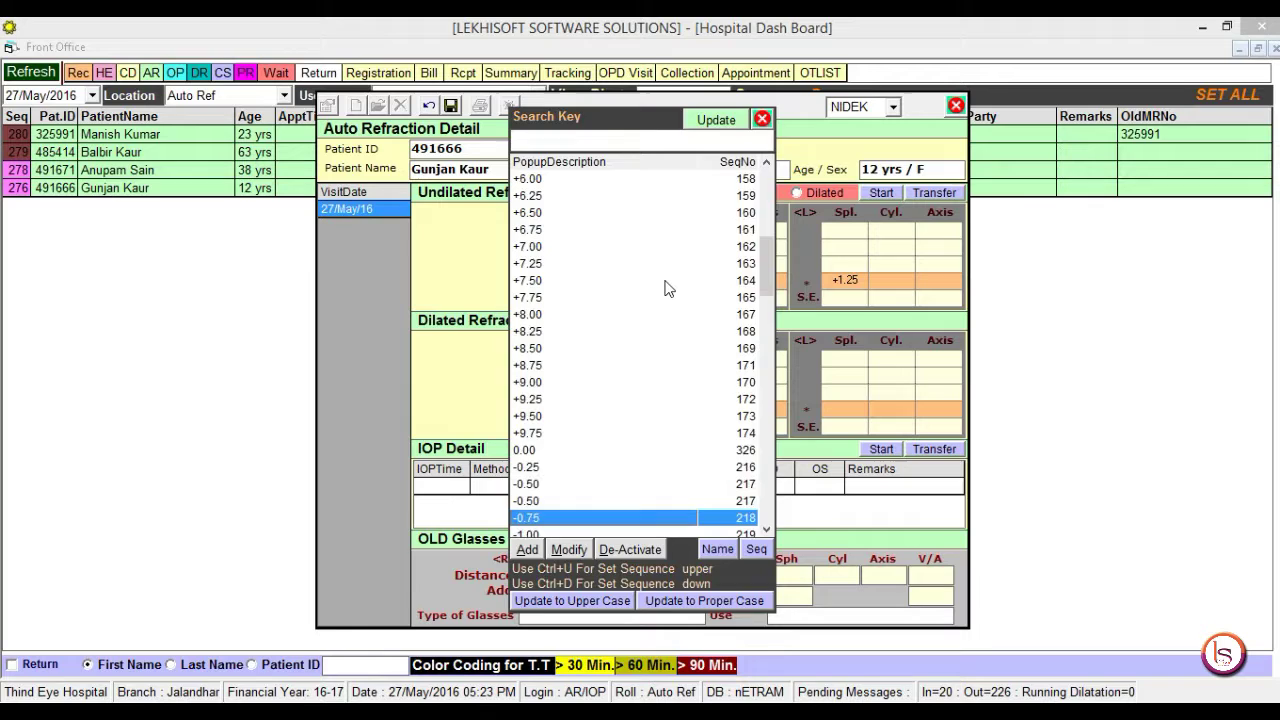
key("Down")
key("Return")
key("Return")
key("Down")
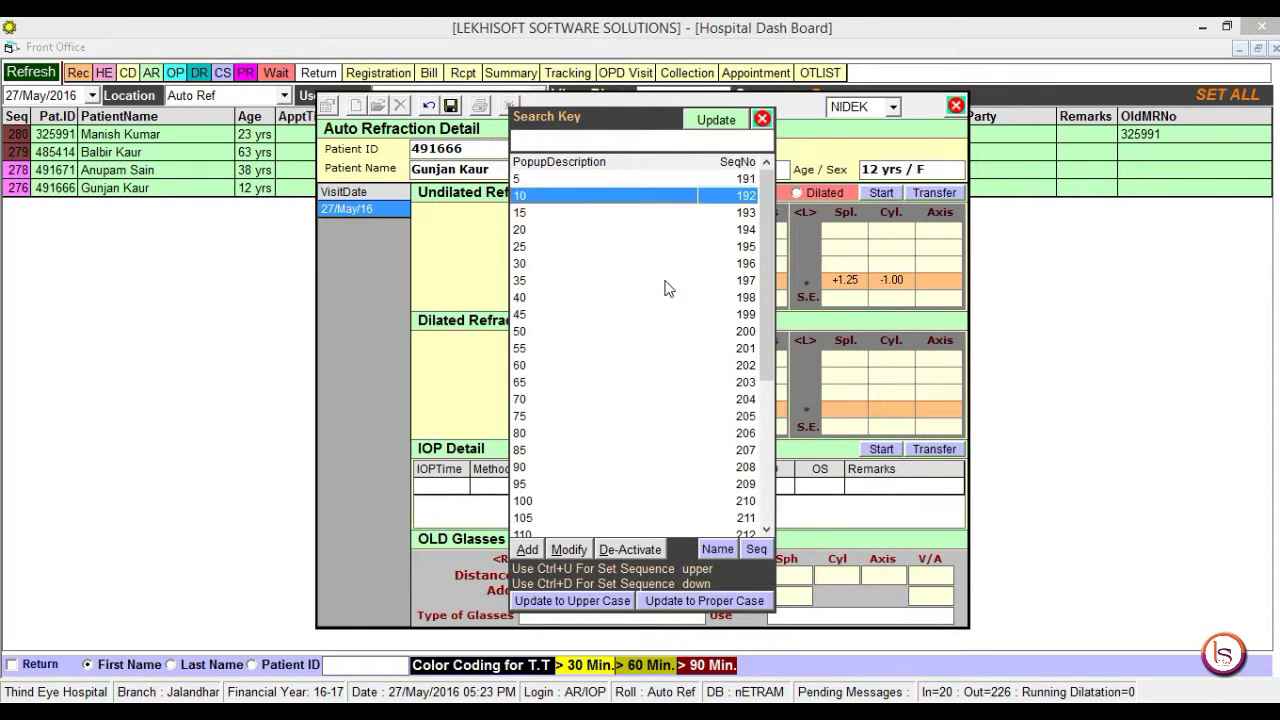
key("Down")
key("Down")
key("Return")
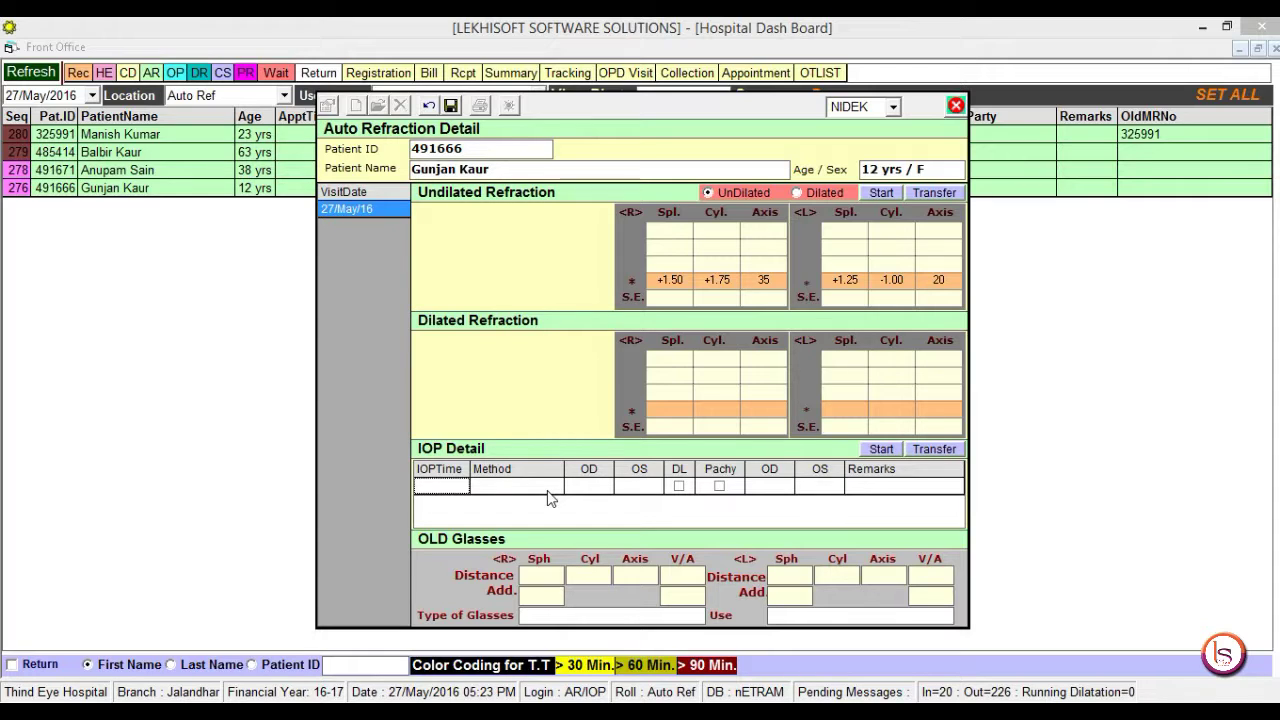
Step: Record an NCT IOP reading of 19 for OD and 18 for OS
left_click(556, 490)
key("Down")
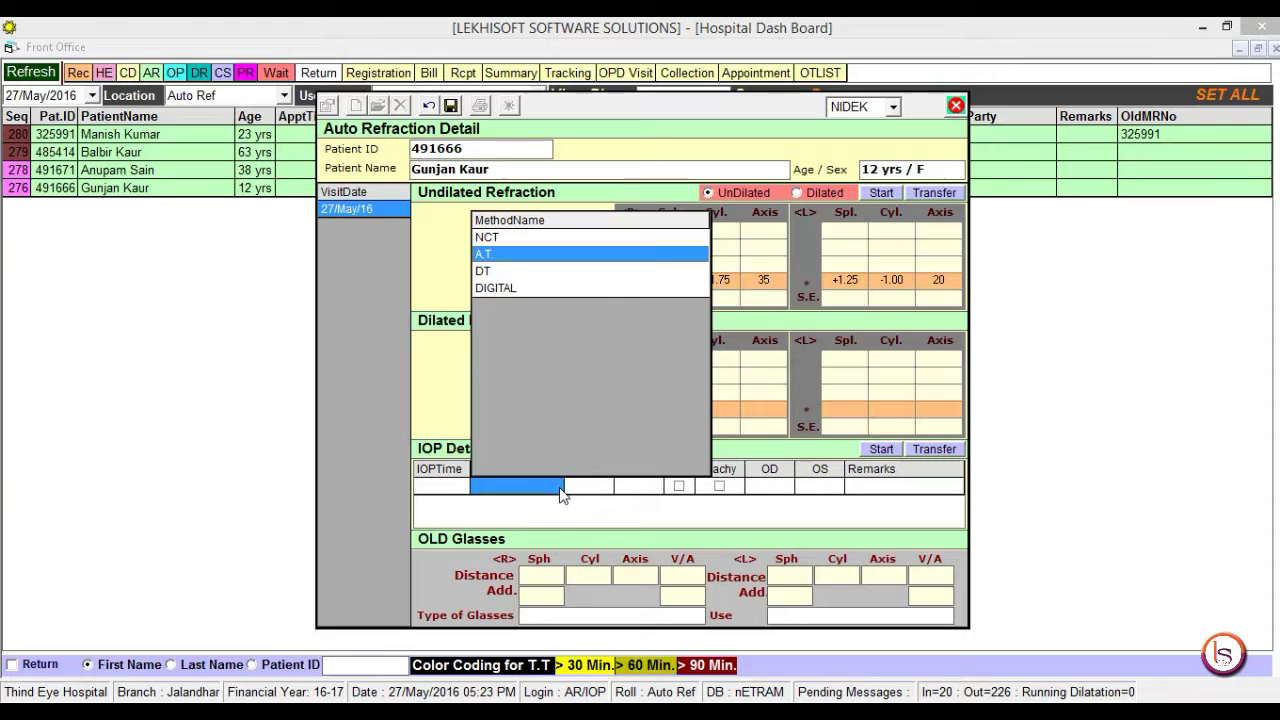
key("Up")
key("Return")
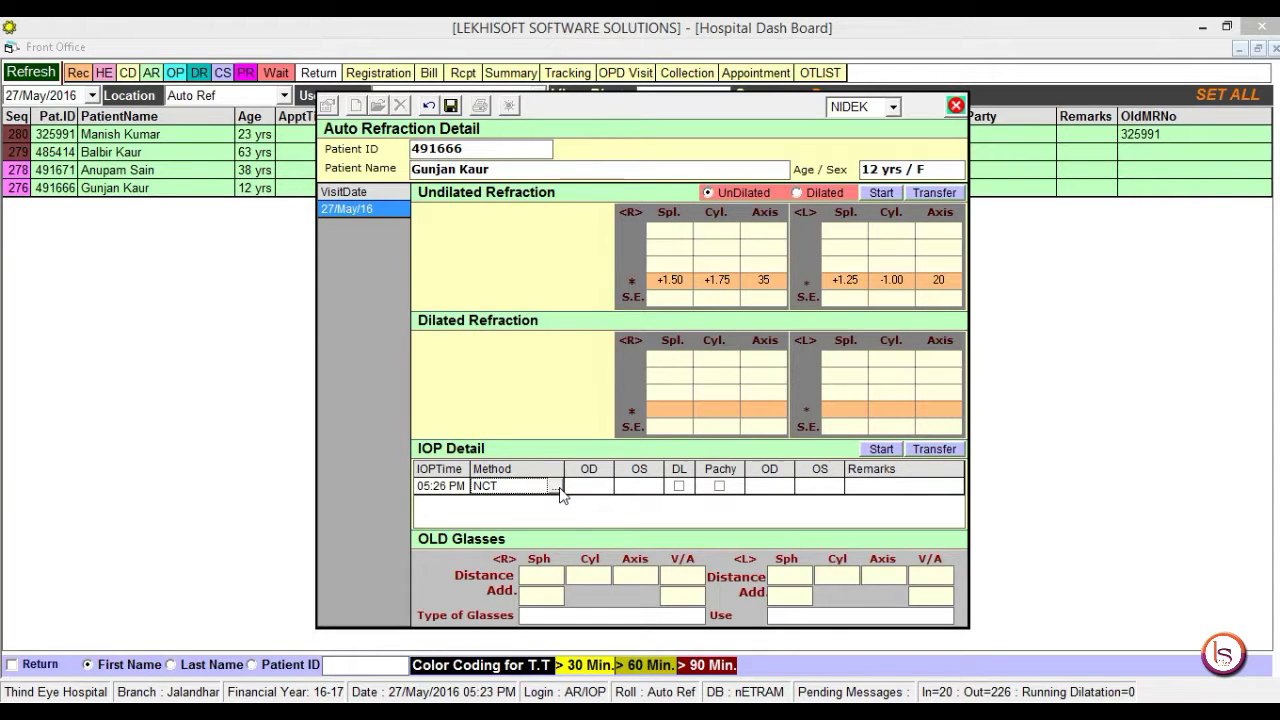
key("Return")
type("19")
key("Return")
key("Return")
type("18")
key("Return")
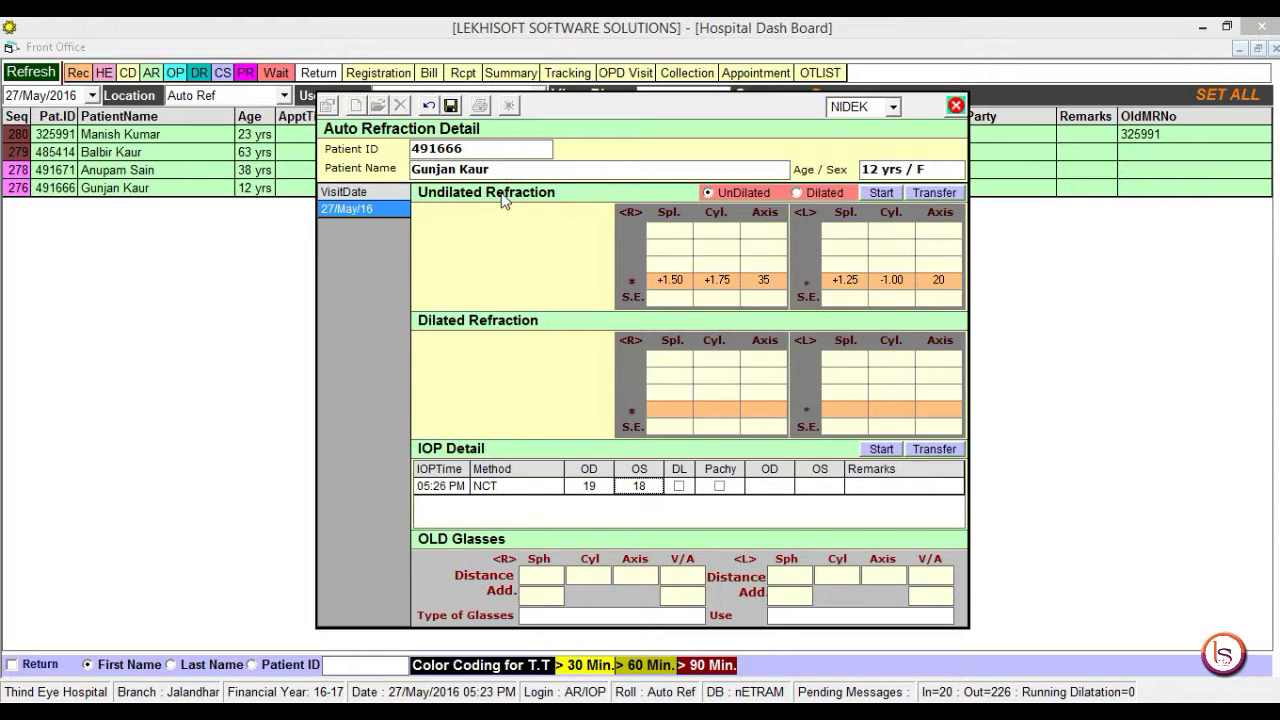
left_click(545, 575)
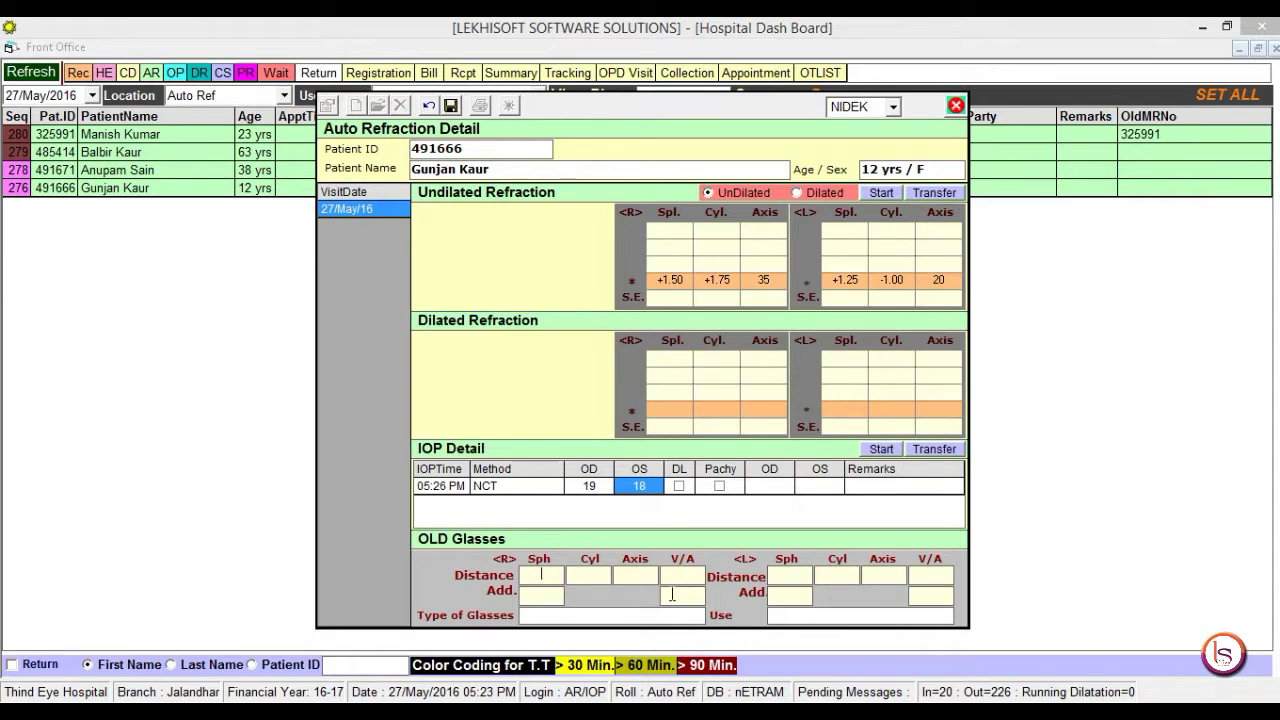
Step: Save the record, close the Auto Refraction Detail form and refresh the dashboard
left_click(451, 106)
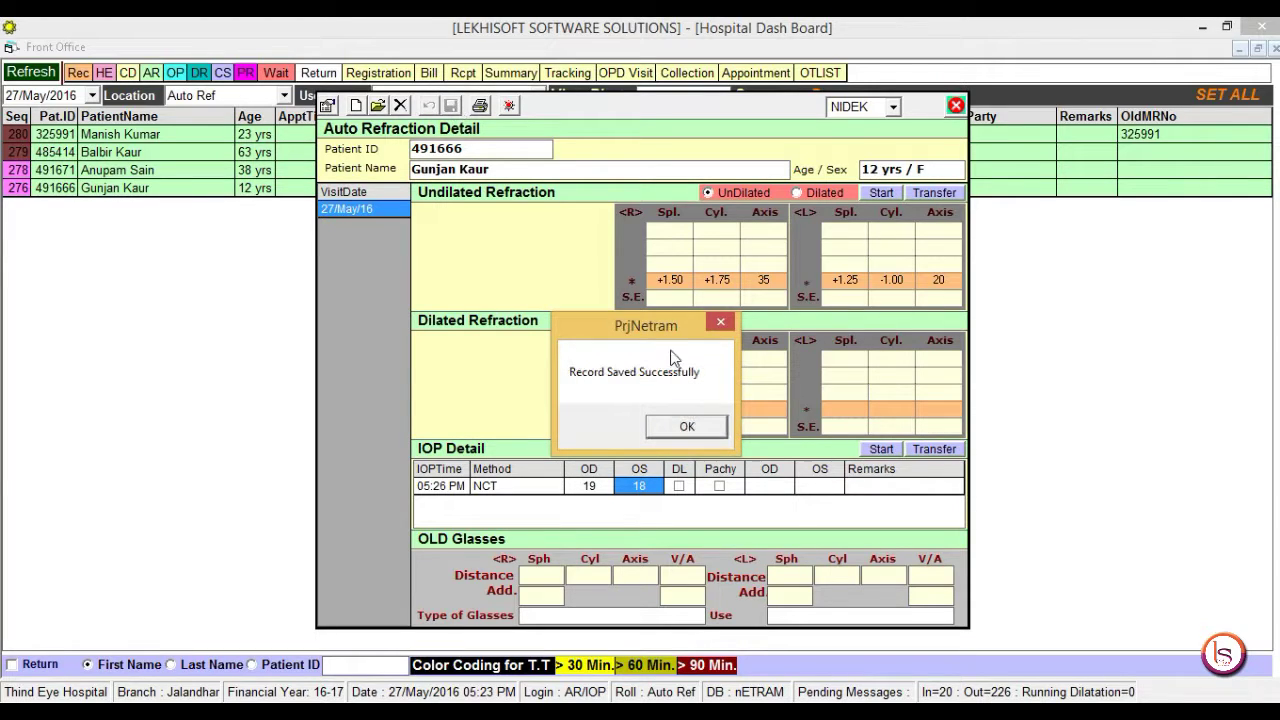
left_click(699, 432)
left_click(378, 214)
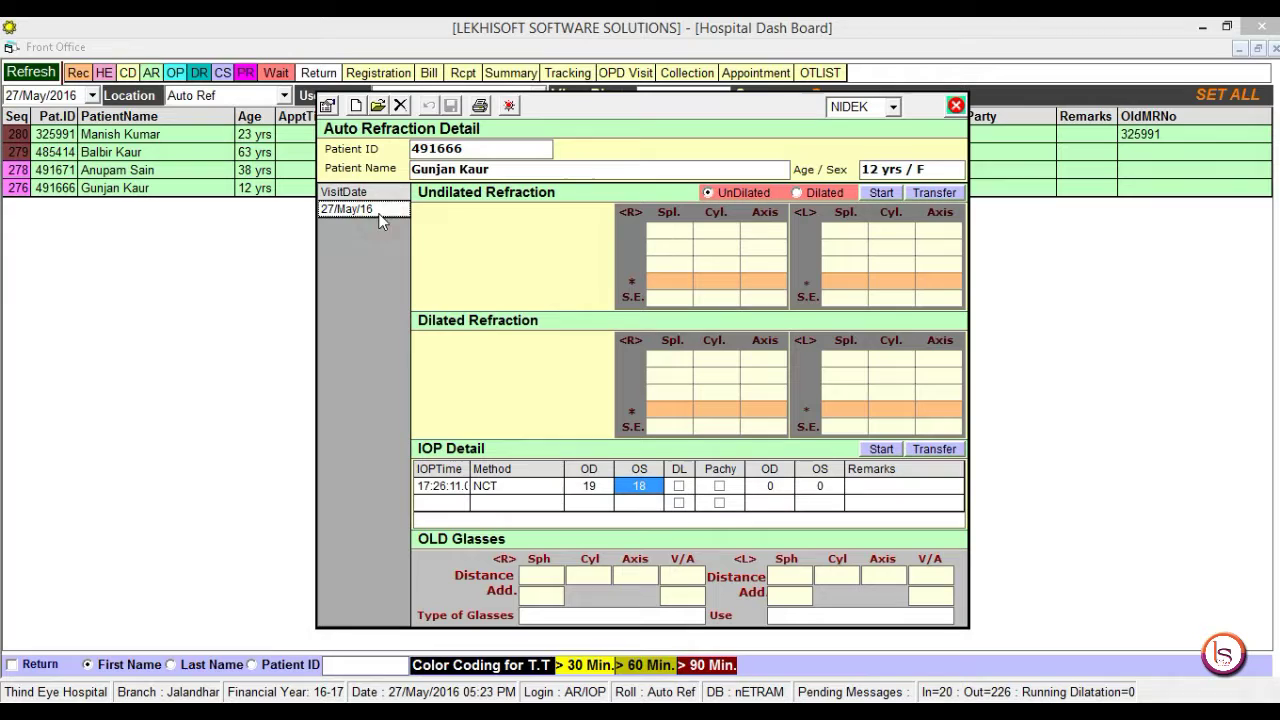
left_click(509, 106)
left_click(20, 76)
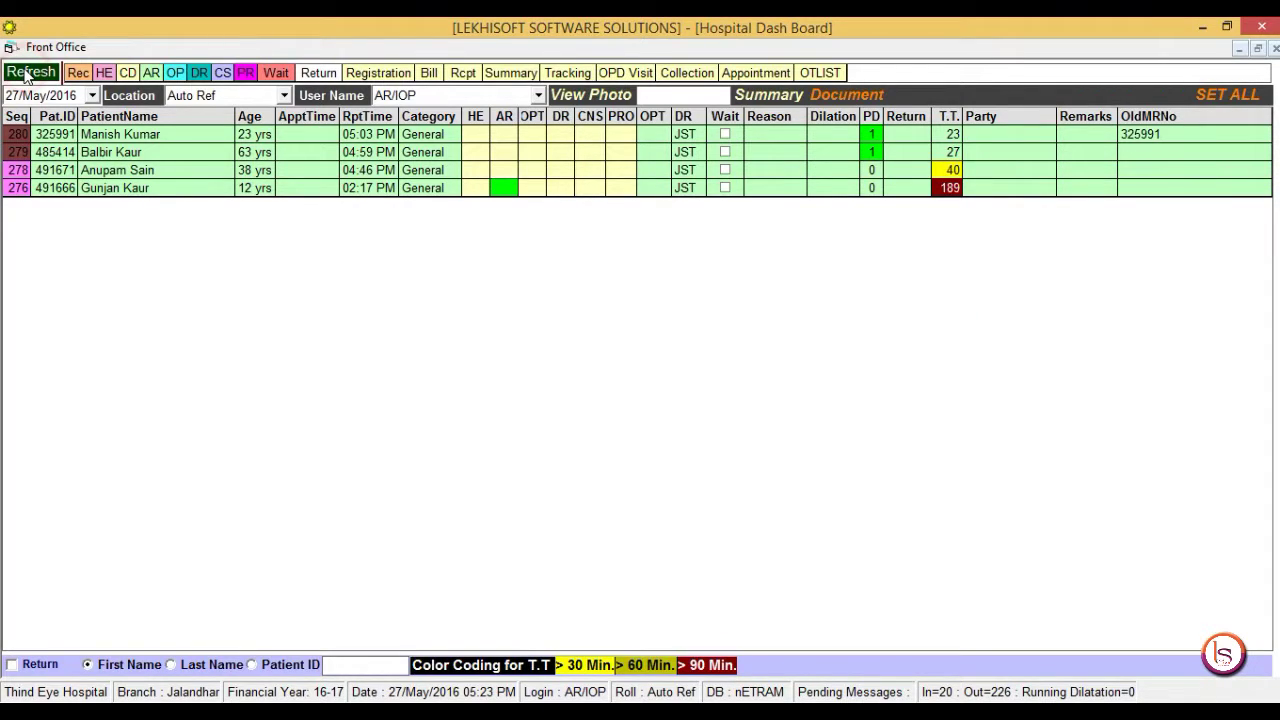
Step: Reopen the 27/May/16 visit; New is refused as already added, and Modify is undone unchanged
left_click(505, 188)
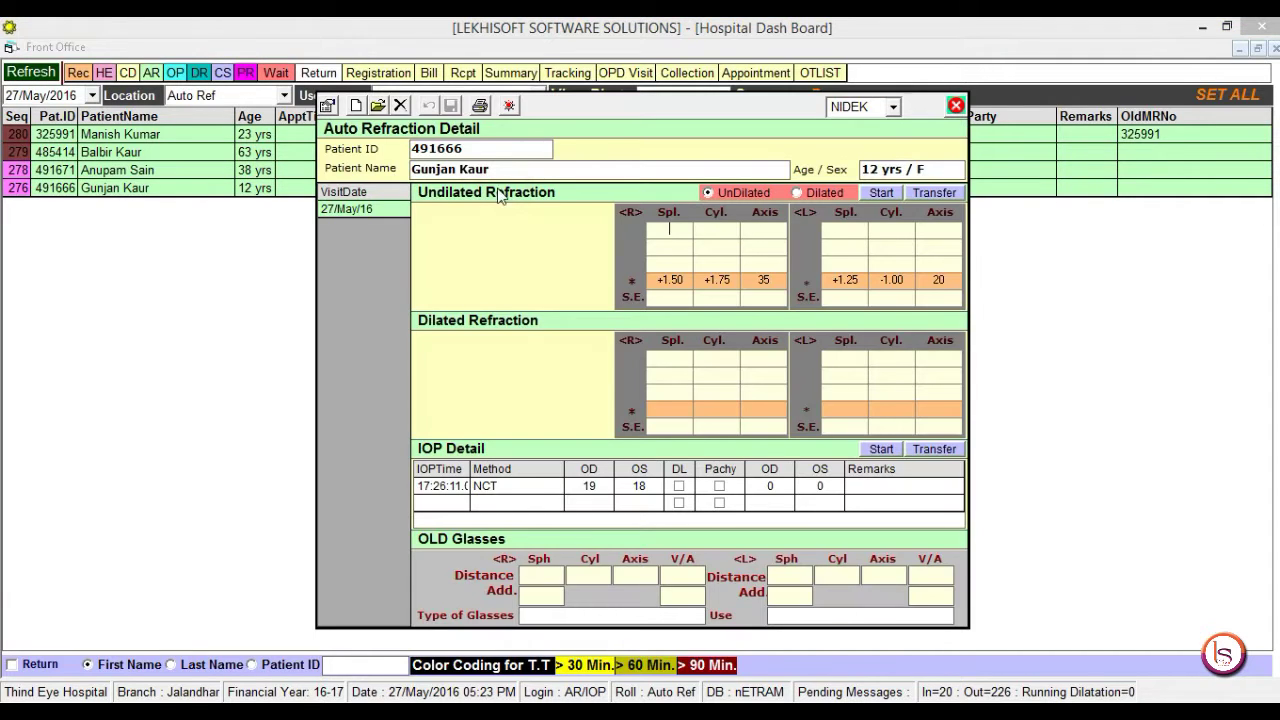
left_click(390, 212)
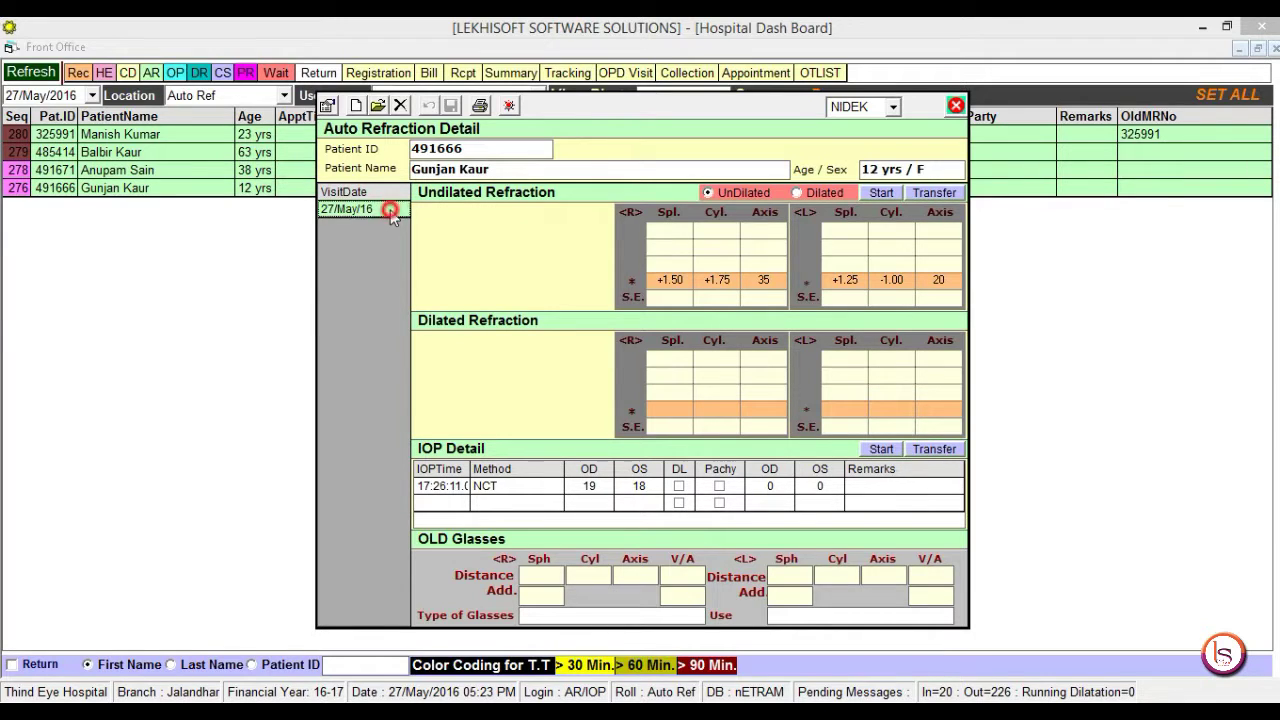
left_click(358, 107)
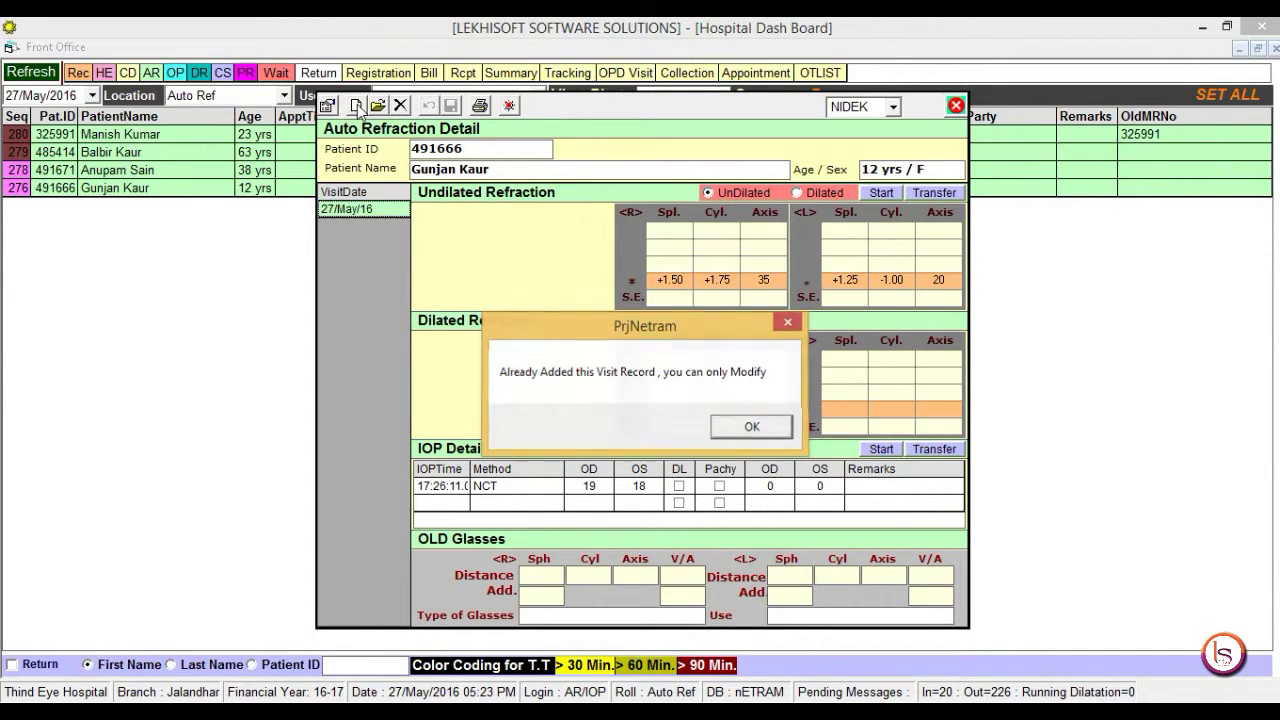
key("Return")
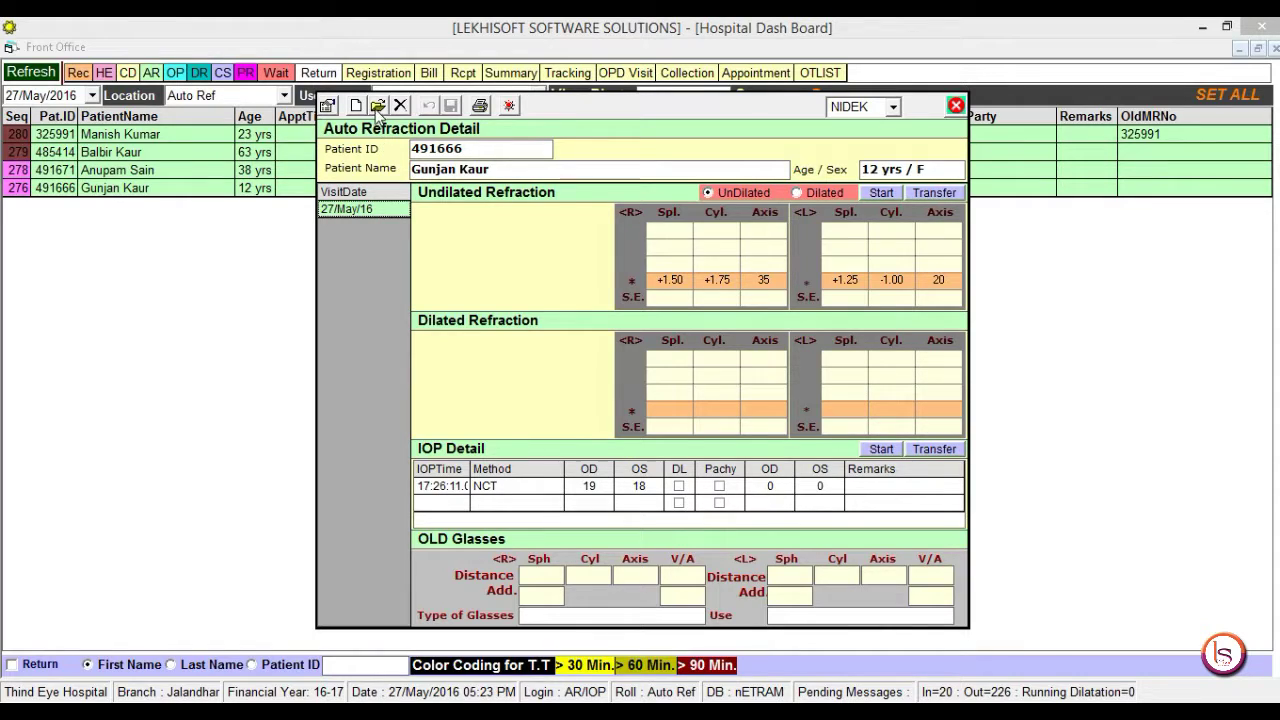
left_click(379, 108)
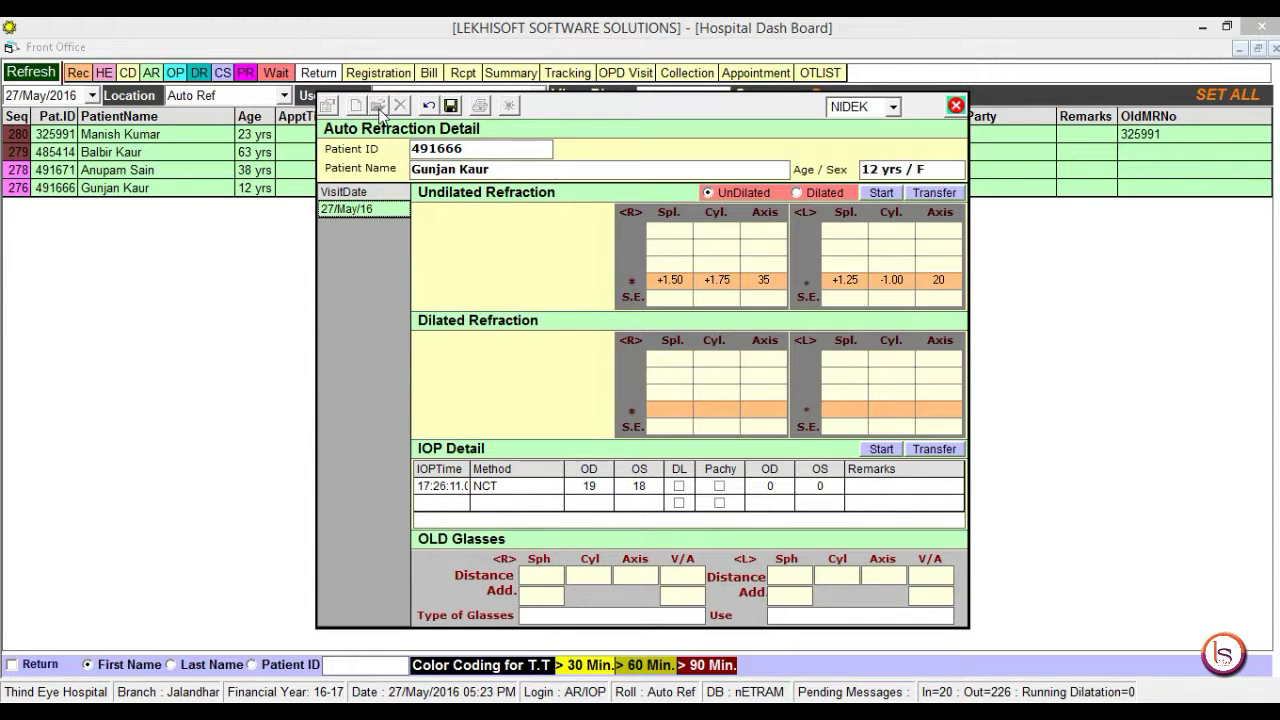
left_click(429, 107)
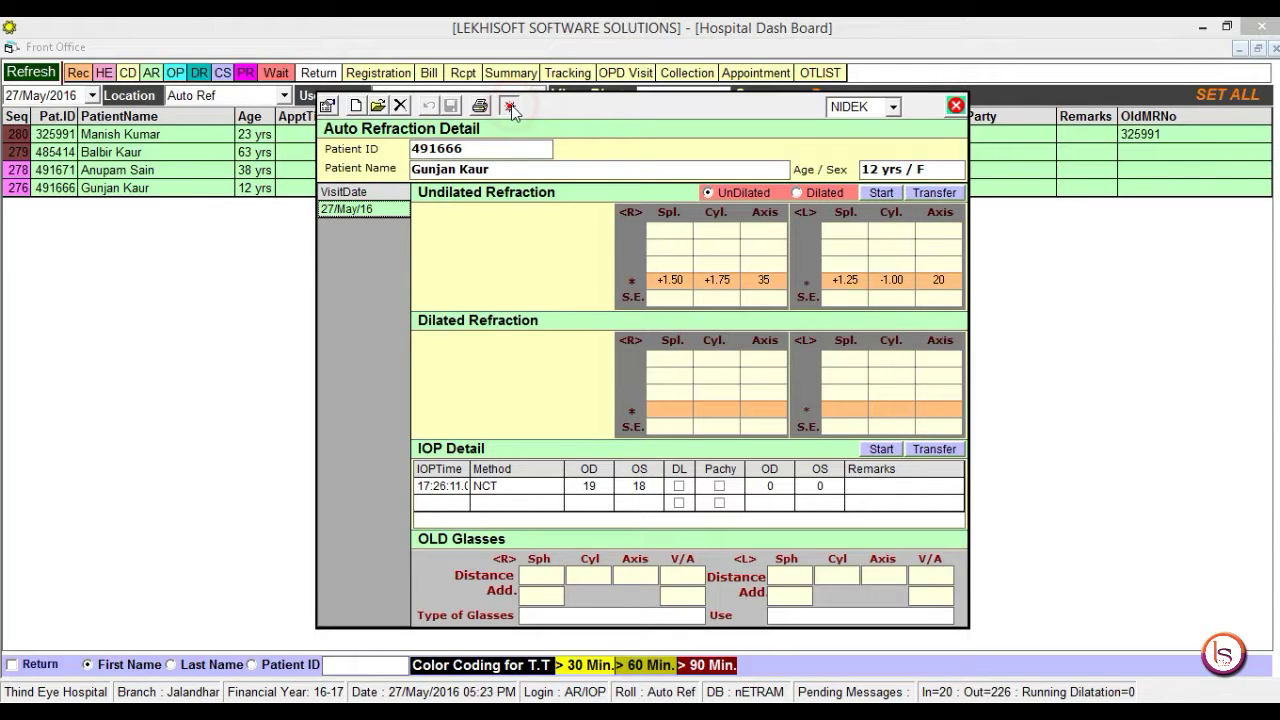
Step: Close the refraction form and assign the 12-year-old patient to an optometrist from the OP list
left_click(509, 106)
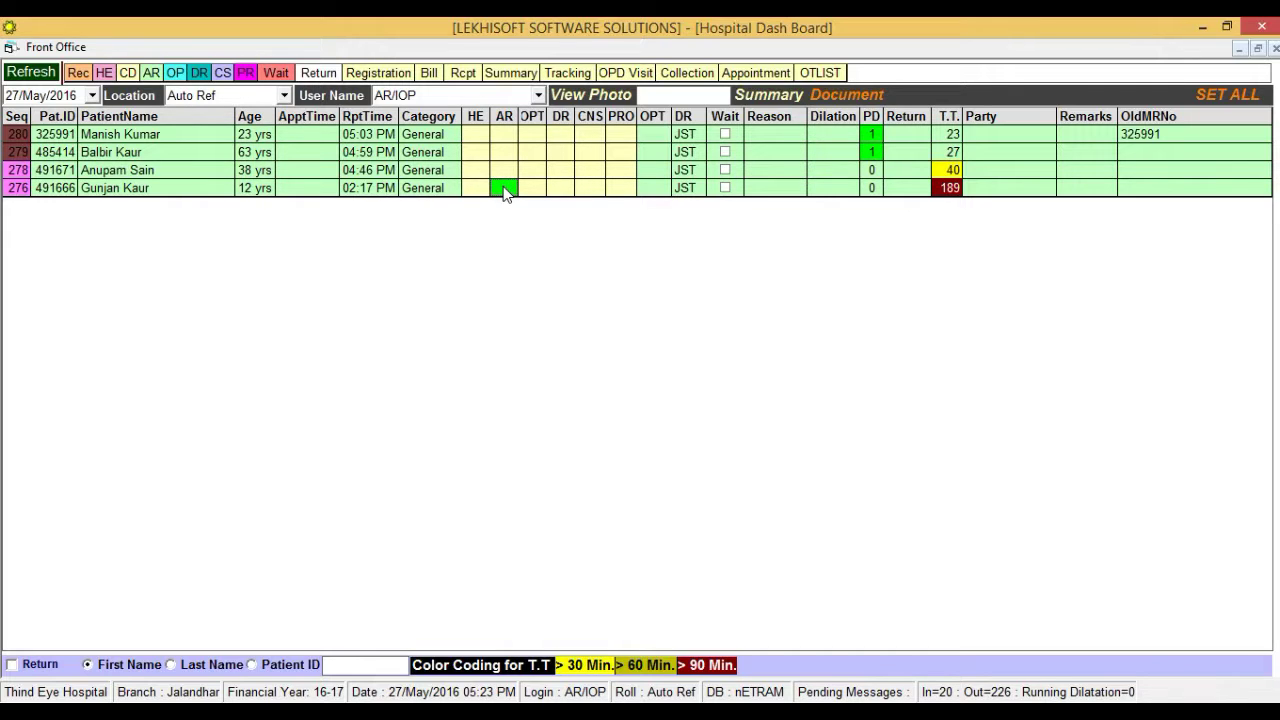
left_click(175, 76)
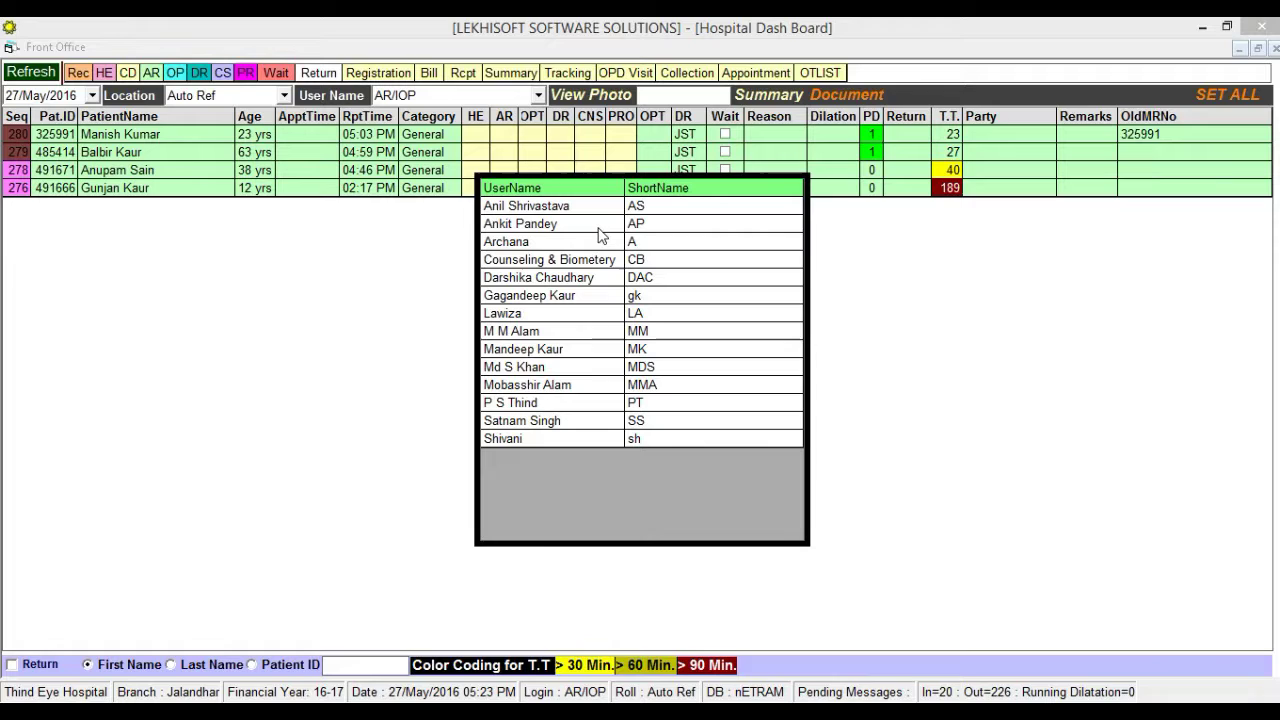
double_click(574, 298)
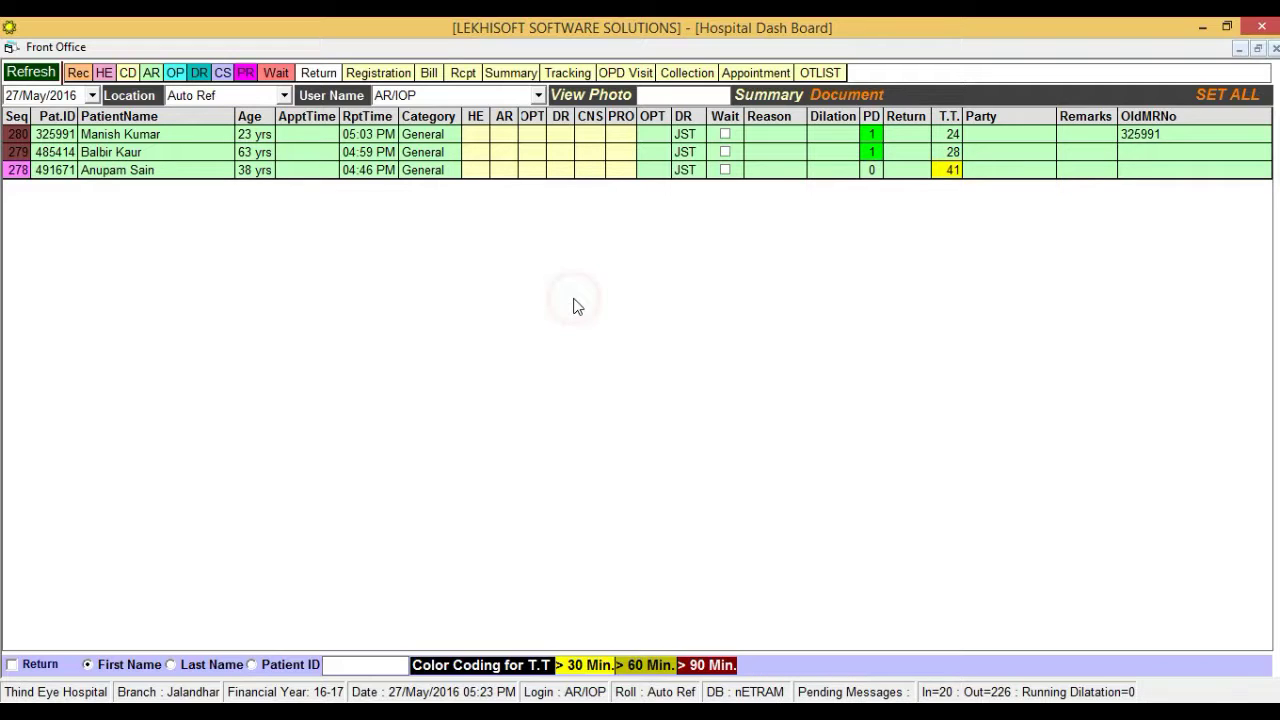
Step: Start a new 27/May/16 record for the 38-year-old with right eye +1.25/+1.25, axis 25
double_click(505, 172)
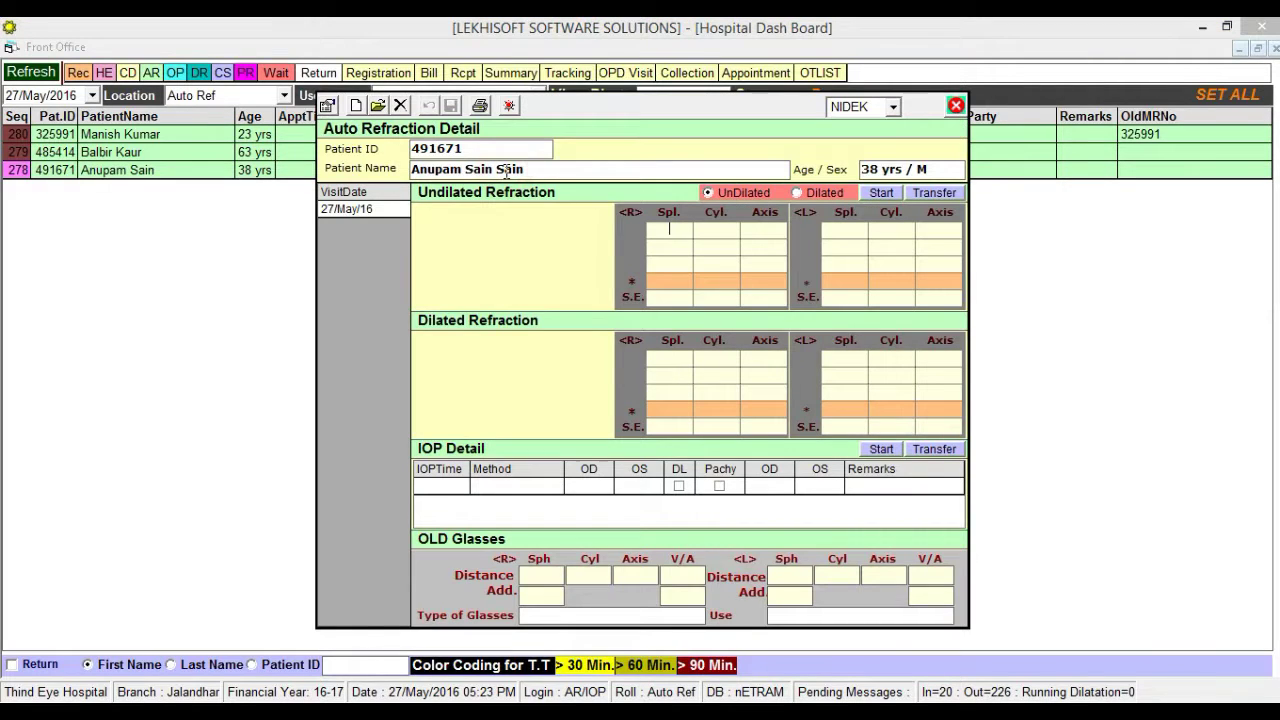
left_click(381, 210)
left_click(357, 105)
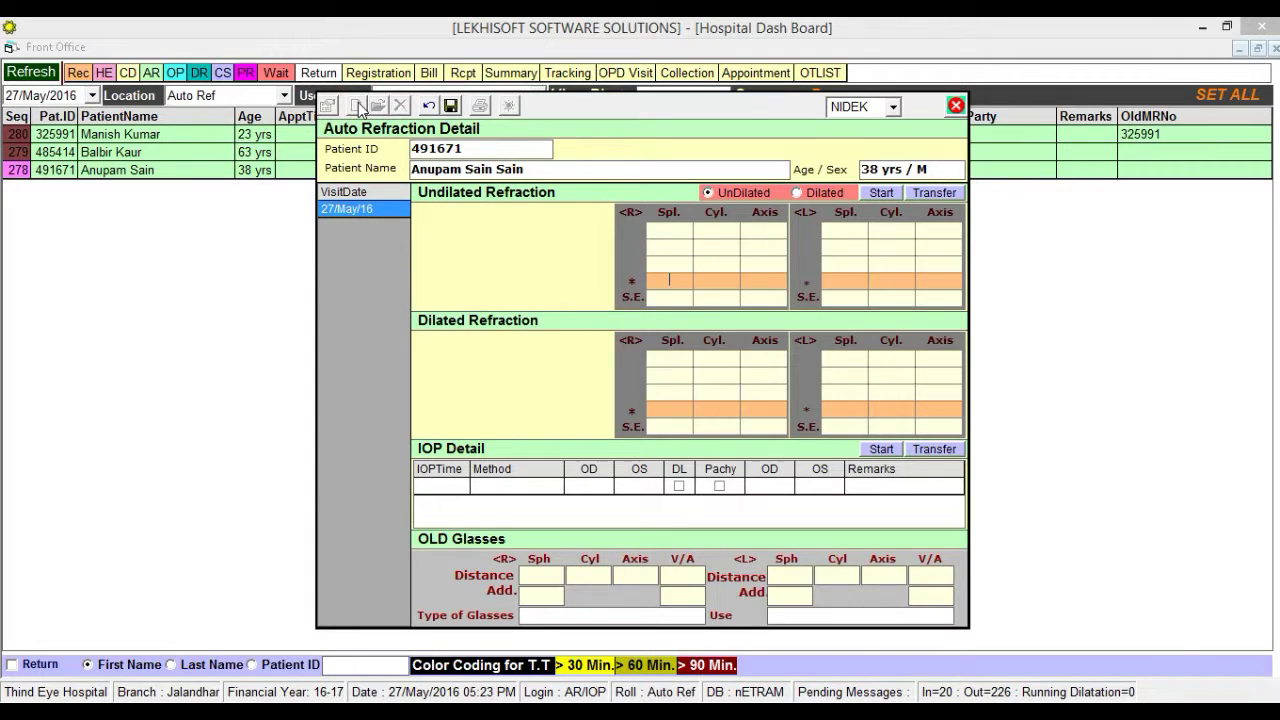
key("Return")
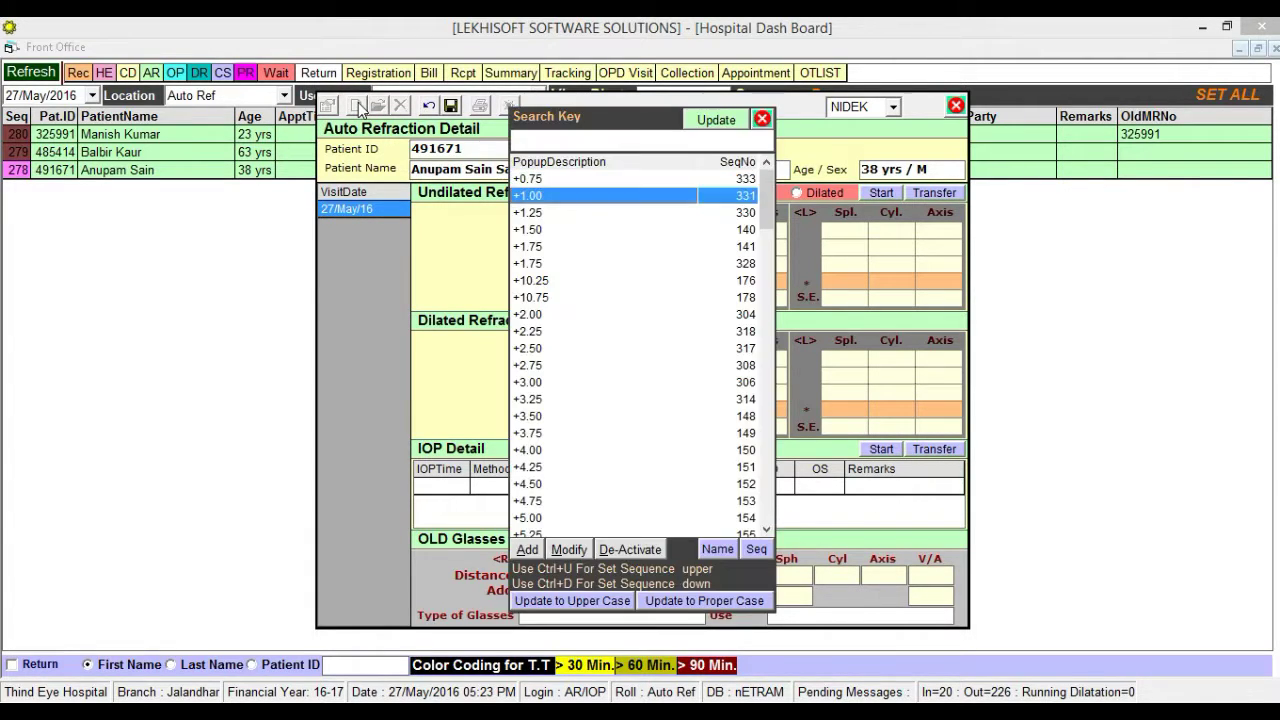
key("Return")
key("Down")
key("Down")
key("Down")
key("Down")
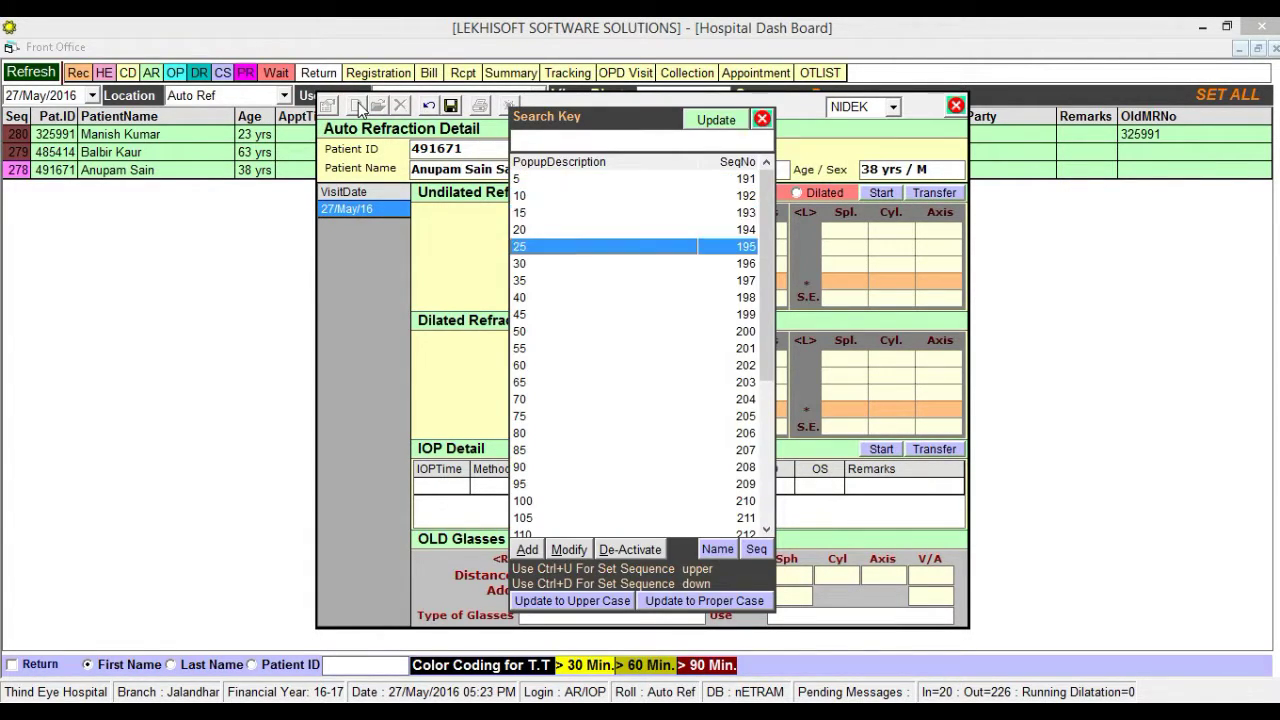
key("Return")
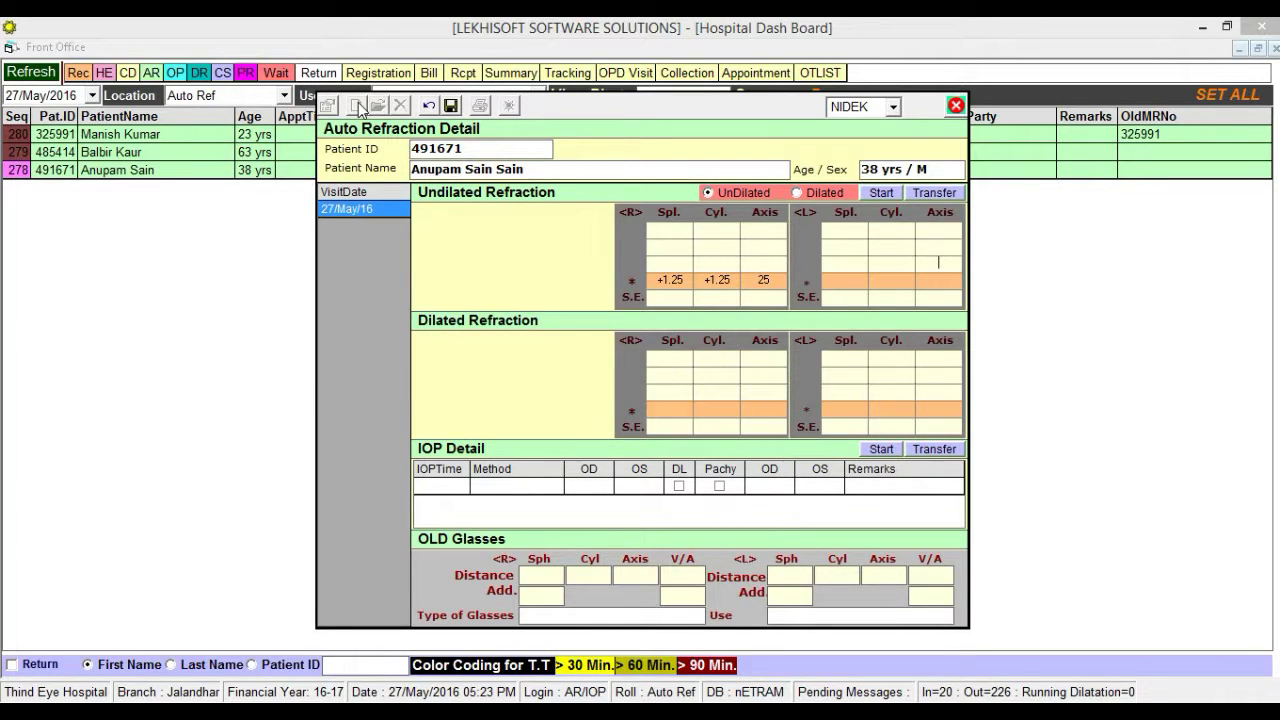
Step: Enter the left-eye sphere +1.50 and cylinder +1.50
key("Return")
key("Down")
key("Return")
key("Return")
key("Down")
key("Return")
key("Return")
key("Down")
key("Down")
key("Down")
key("Down")
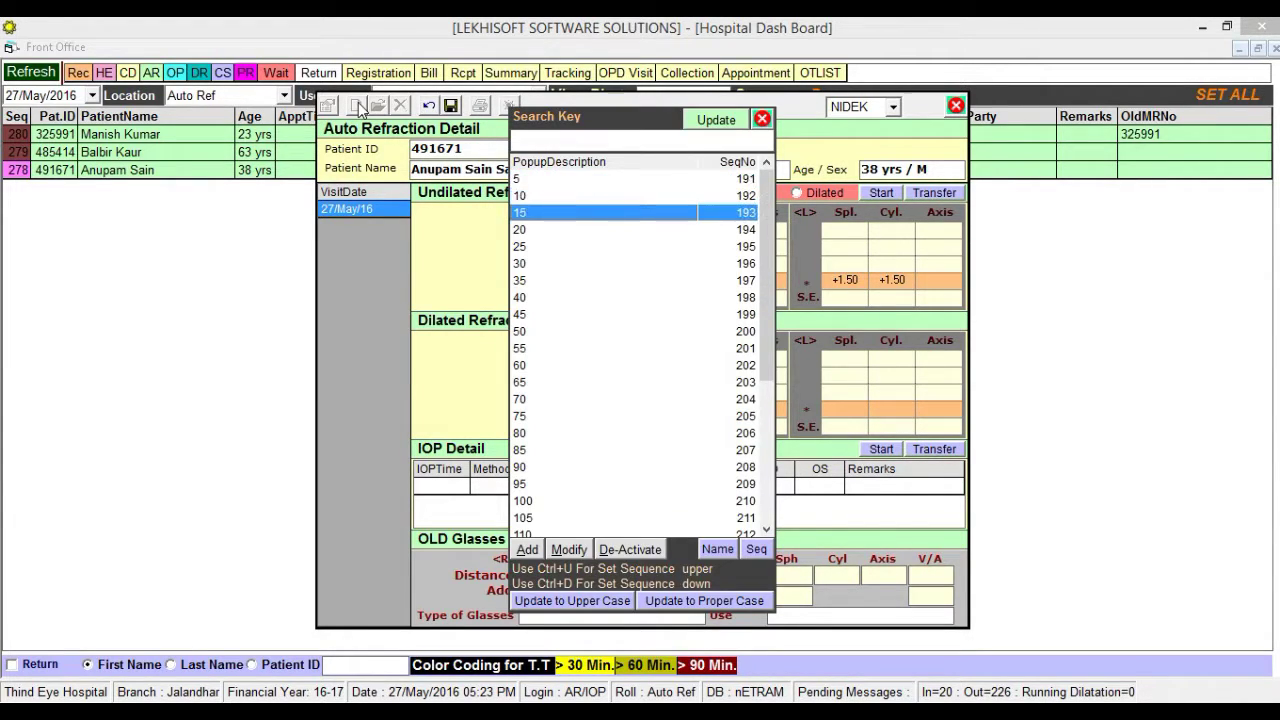
Step: Set the left-eye axis to 25 and record NCT pressures of 21 OD and 22 OS
key("Return")
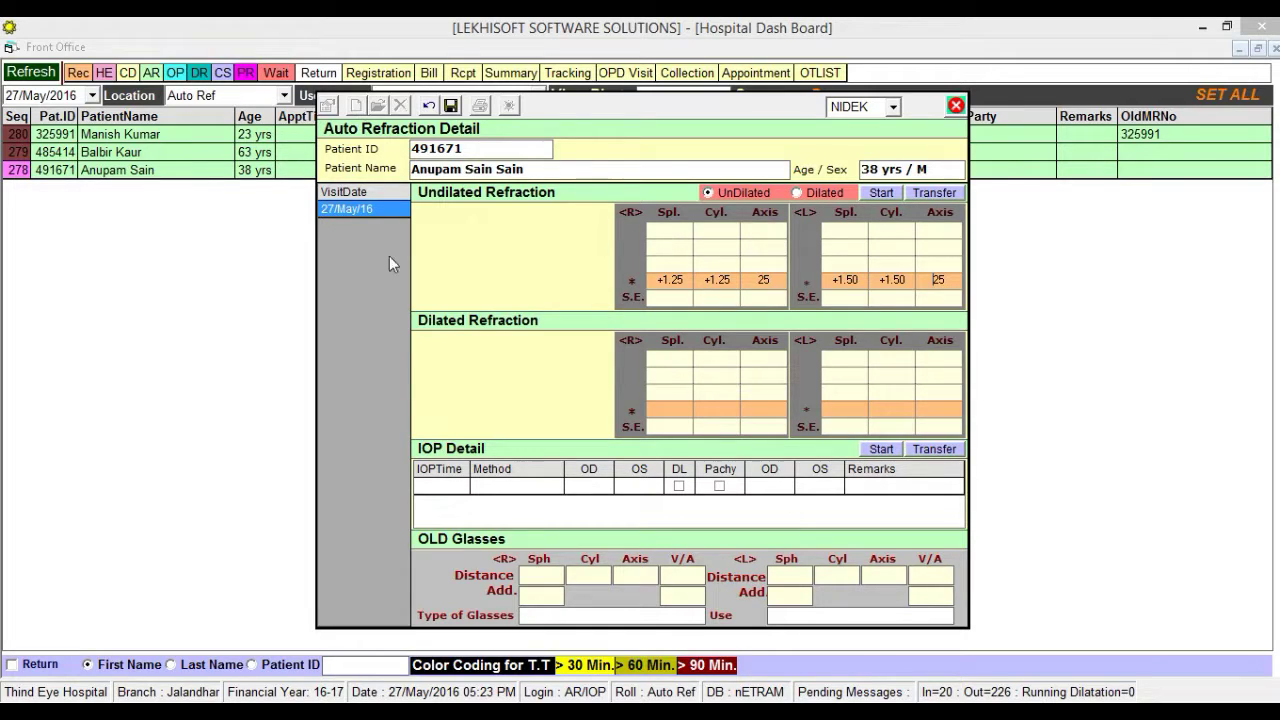
left_click(520, 489)
left_click(520, 489)
key("Return")
type("21")
key("Return")
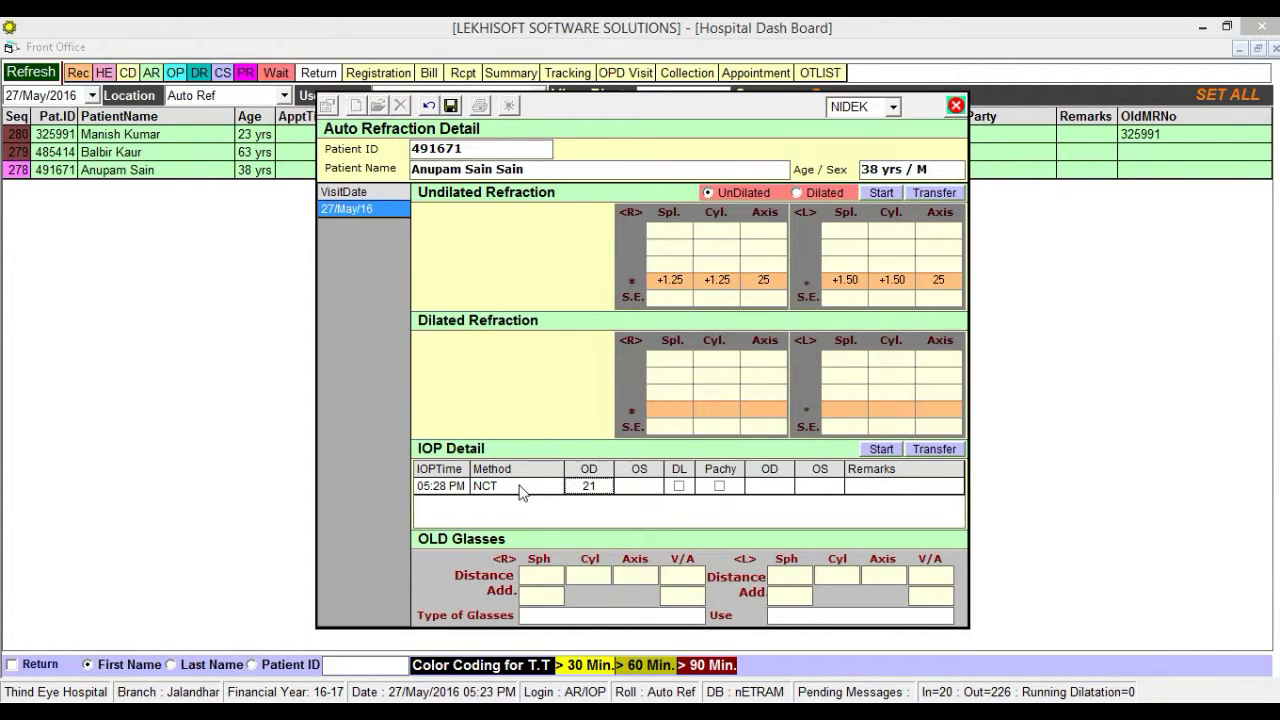
key("Tab")
type("3")
key("BackSpace")
type("22")
key("Return")
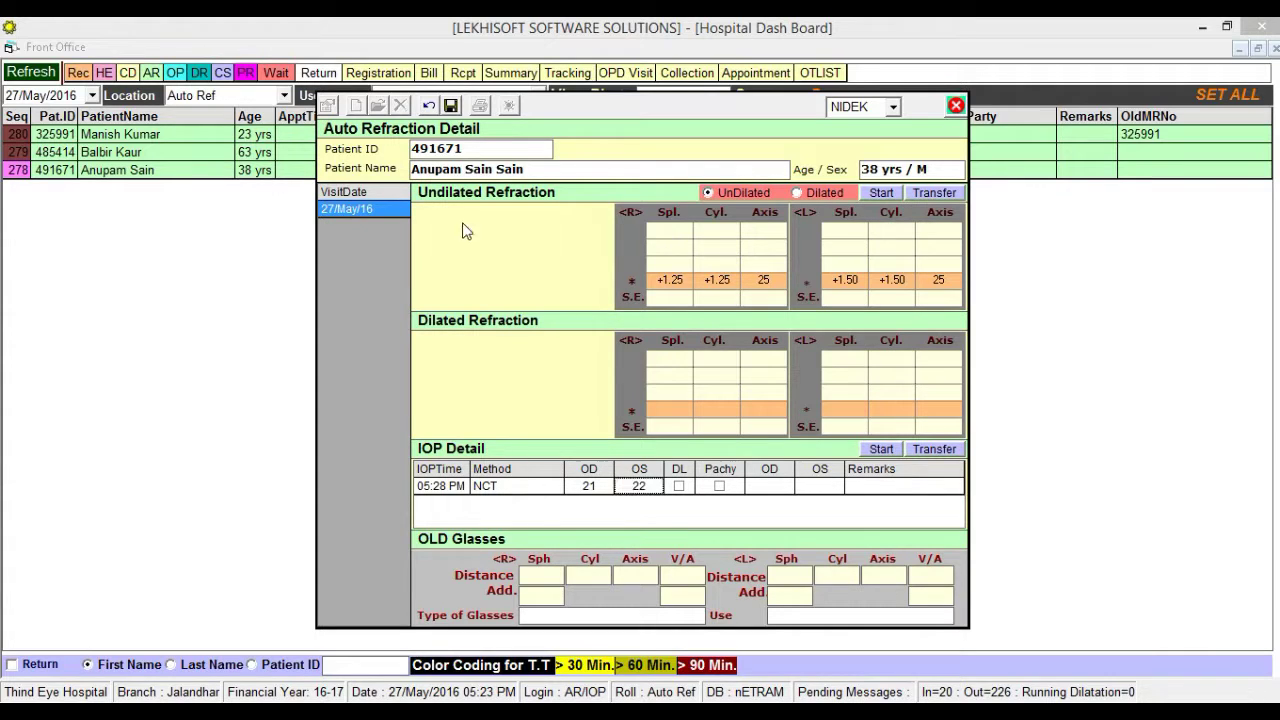
Step: Save and close the 38-year-old patient's auto refraction record, refresh the dashboard, and select her row
left_click(453, 110)
key("Return")
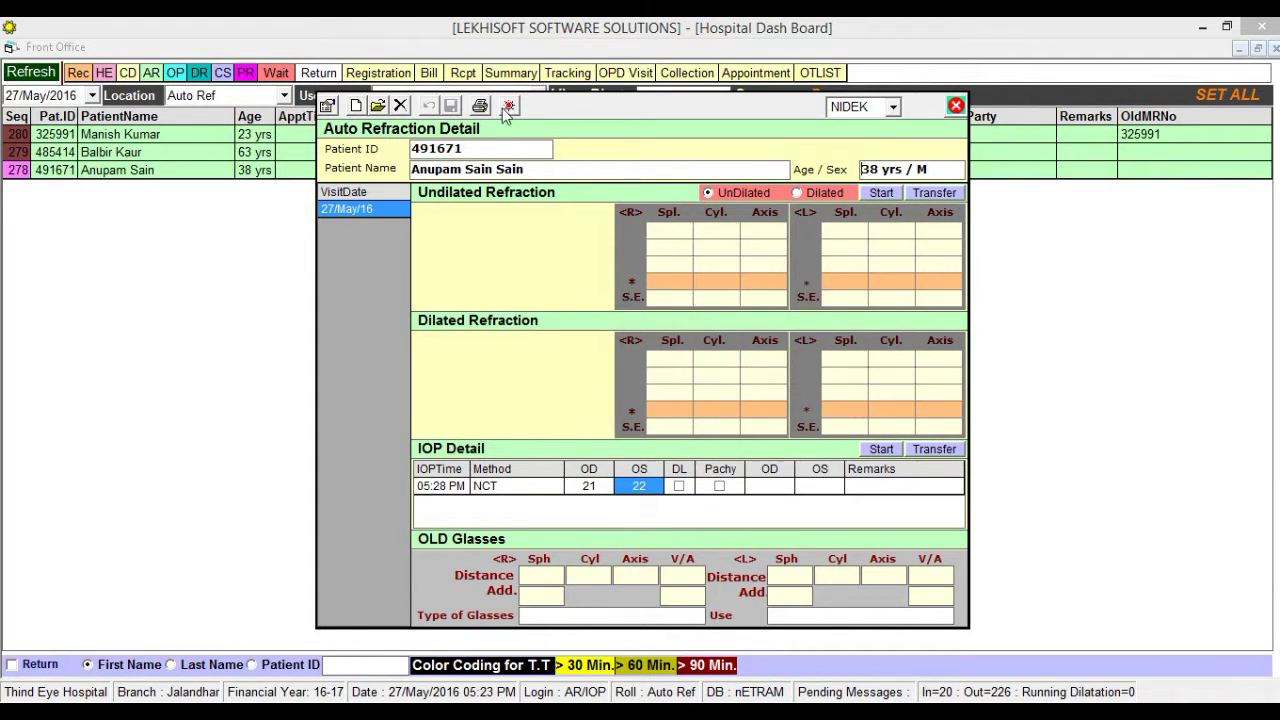
left_click(513, 110)
left_click(52, 76)
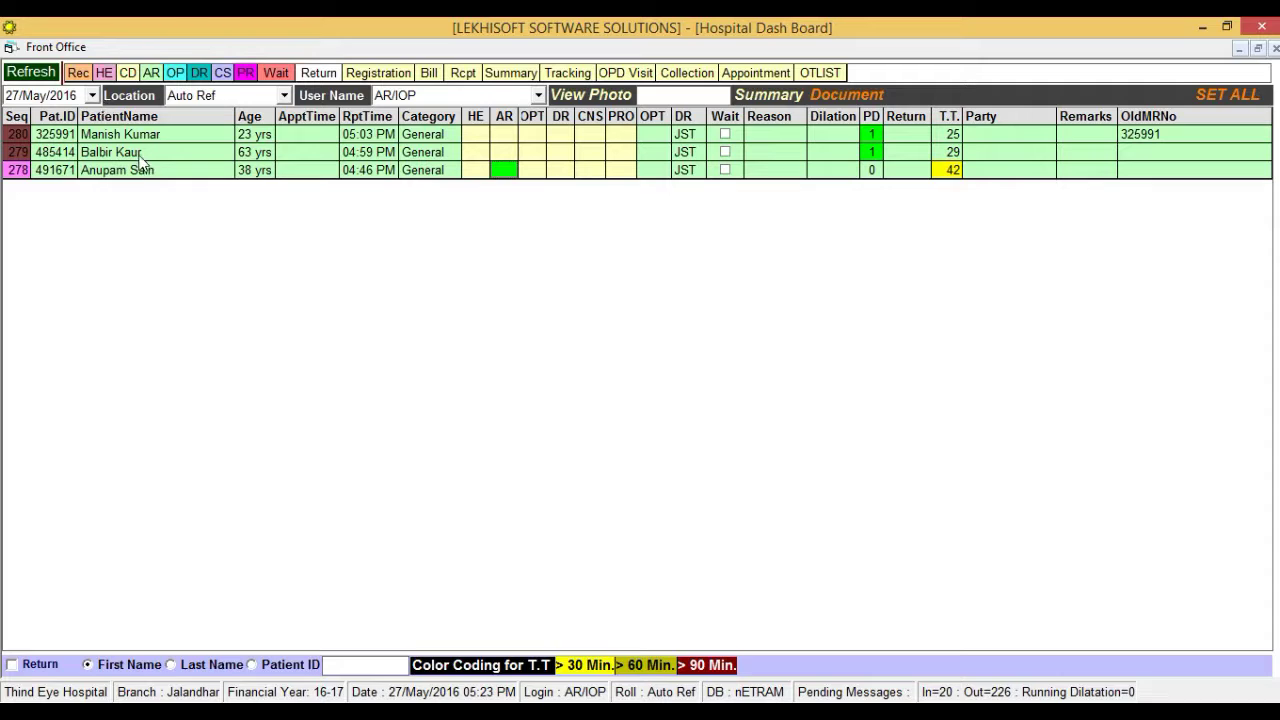
left_click(328, 174)
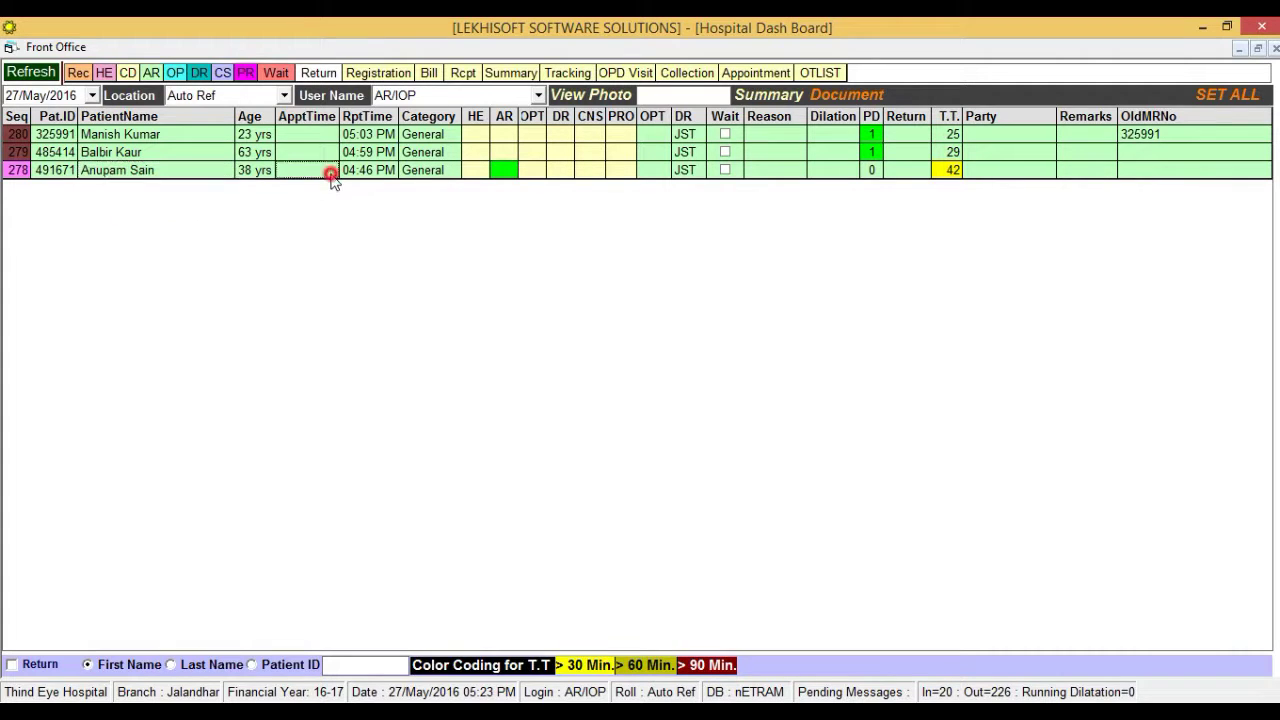
left_click(147, 170)
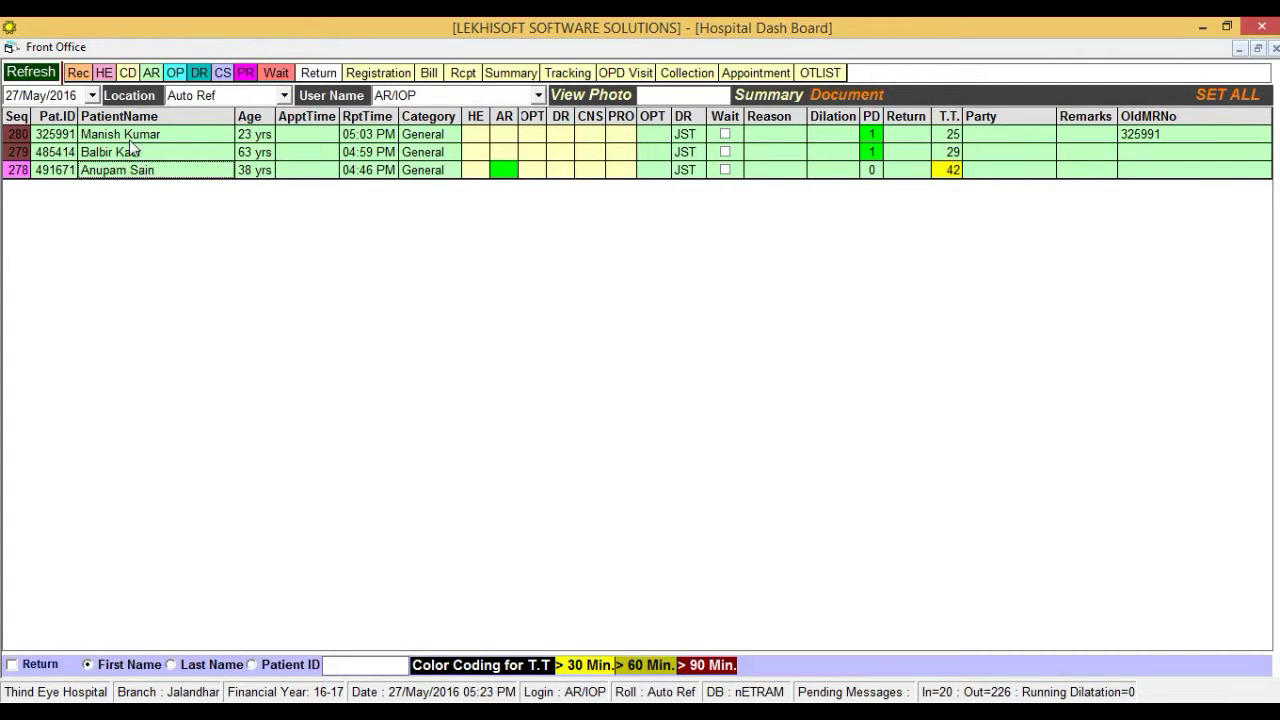
Step: Assign the 38-year-old patient to the chosen optometrist from the OP UserName list
left_click(175, 75)
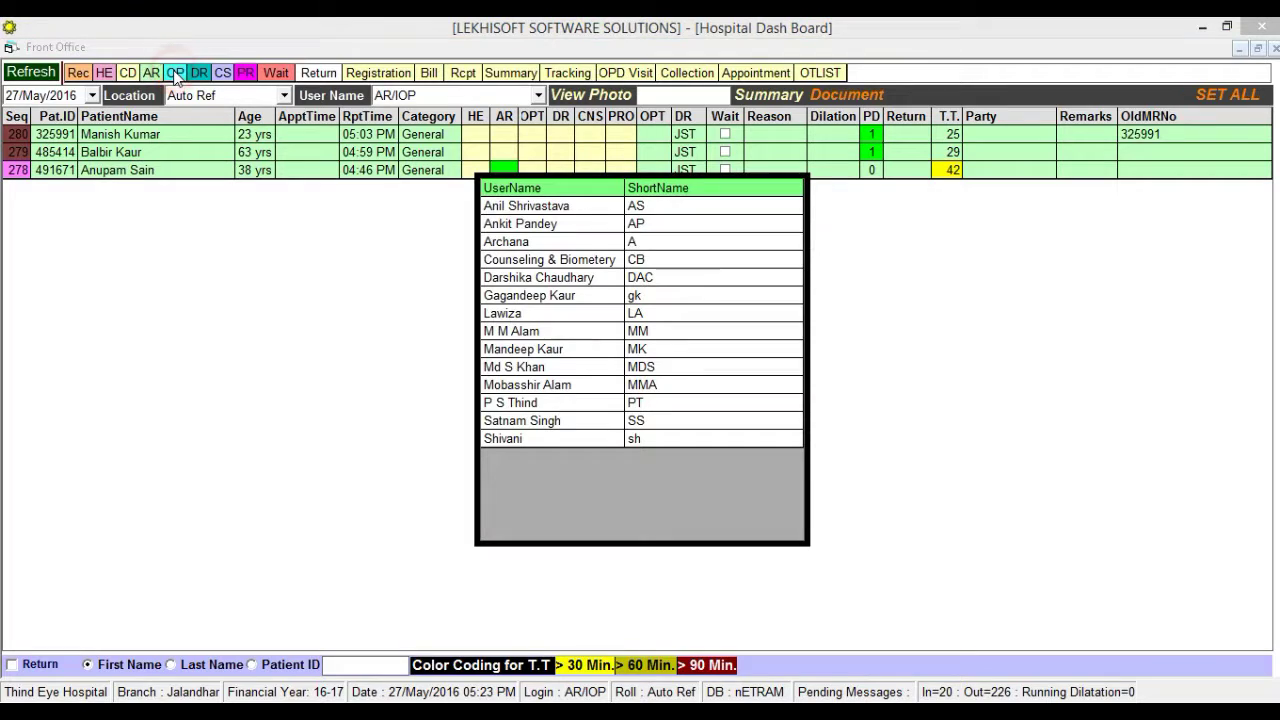
double_click(557, 428)
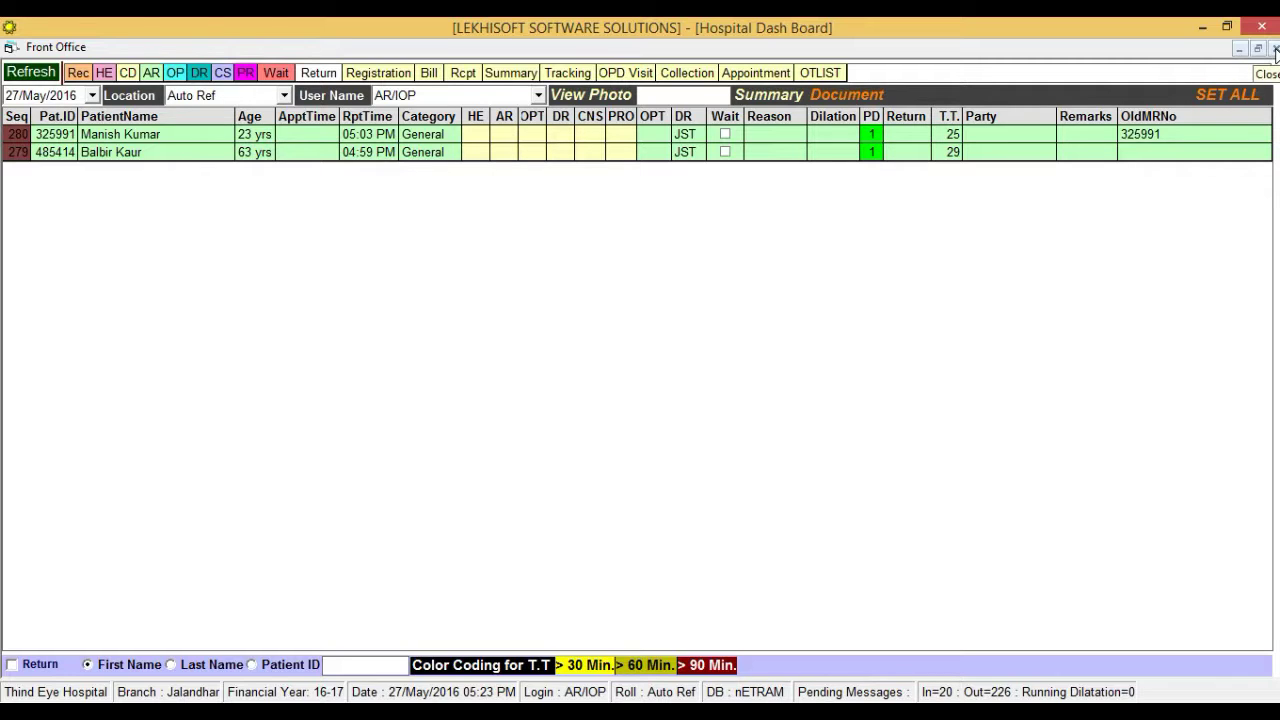
Step: Set the dashboard's Location filter to All
left_click(284, 95)
left_click(287, 147)
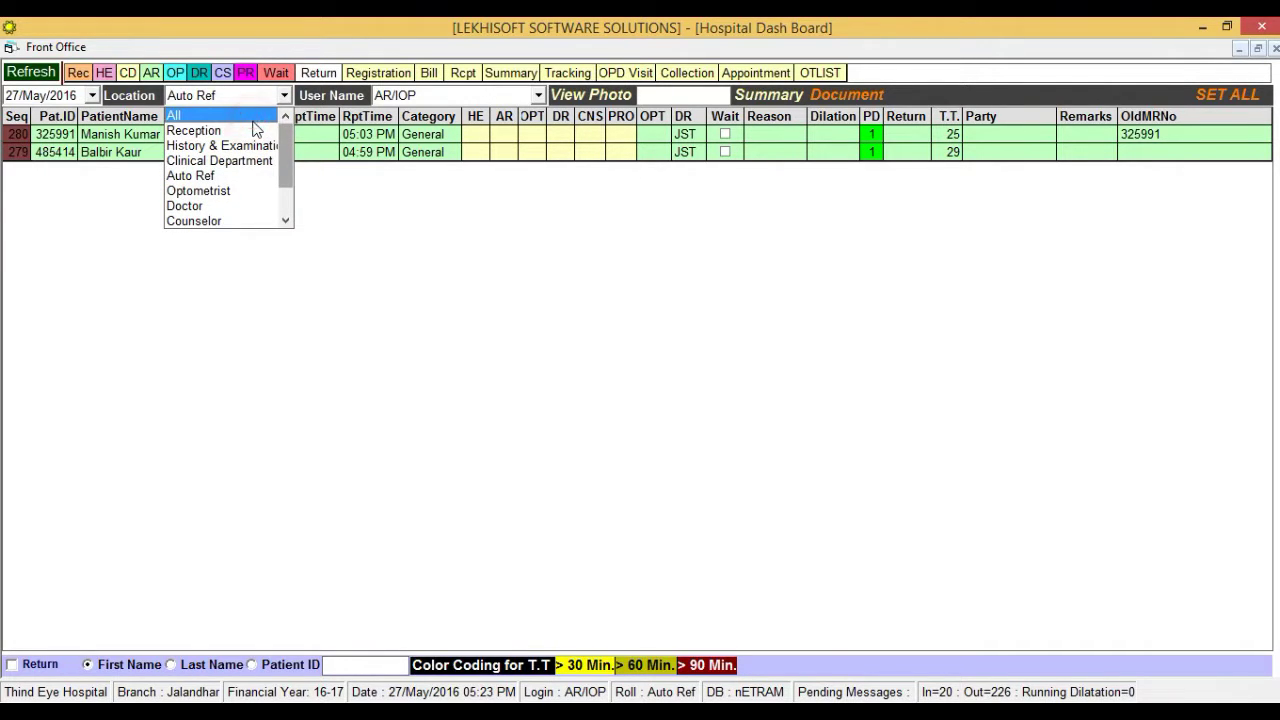
left_click(254, 121)
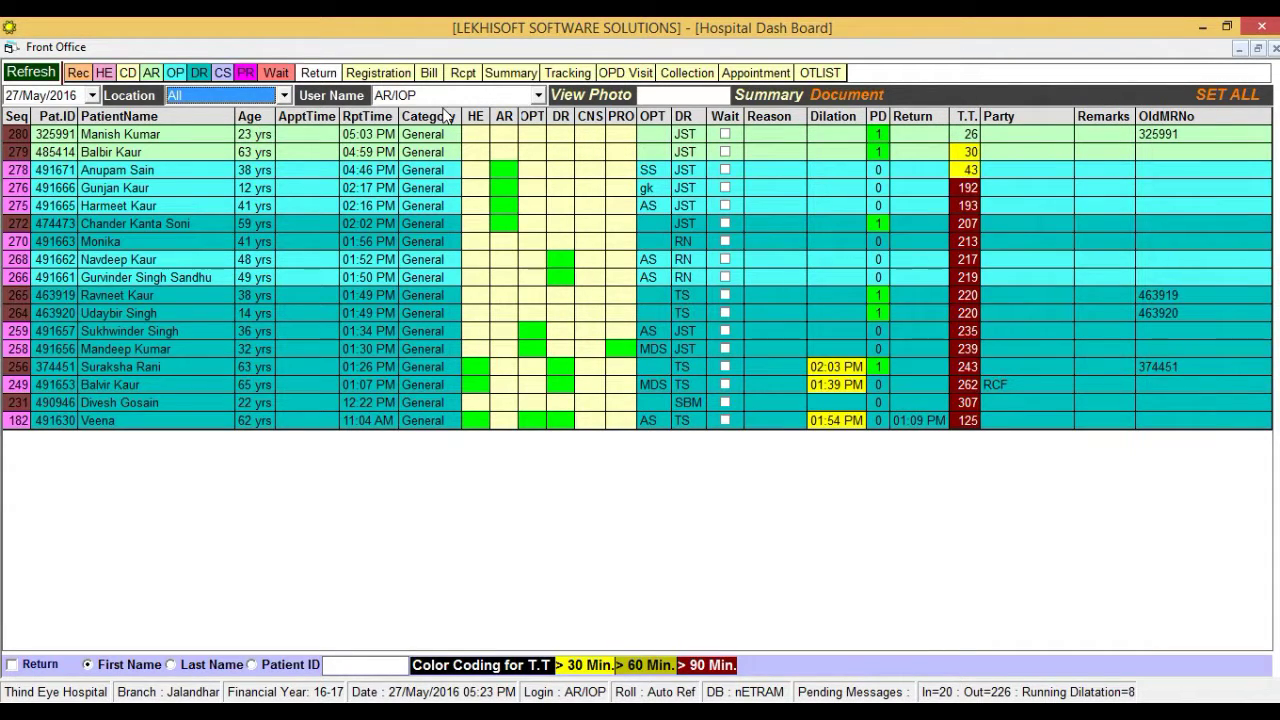